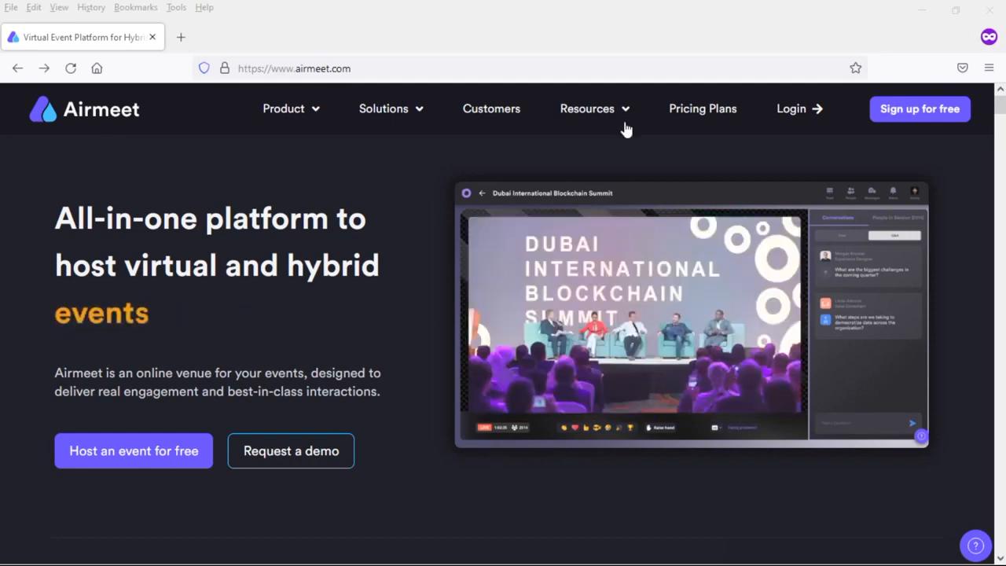
Open the Events & Webinars resources page and browse the featured events
mouse_move(625, 118)
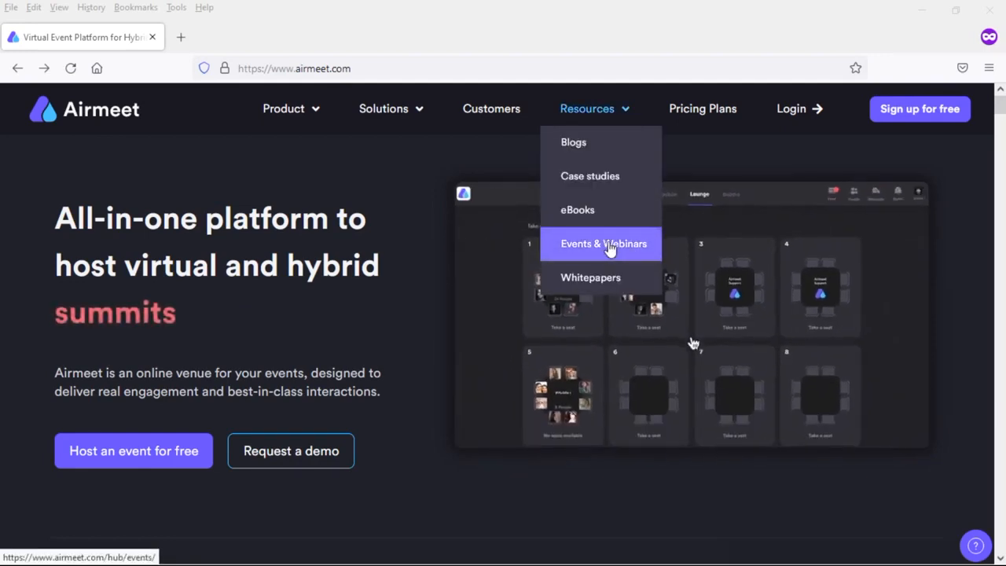
click(611, 245)
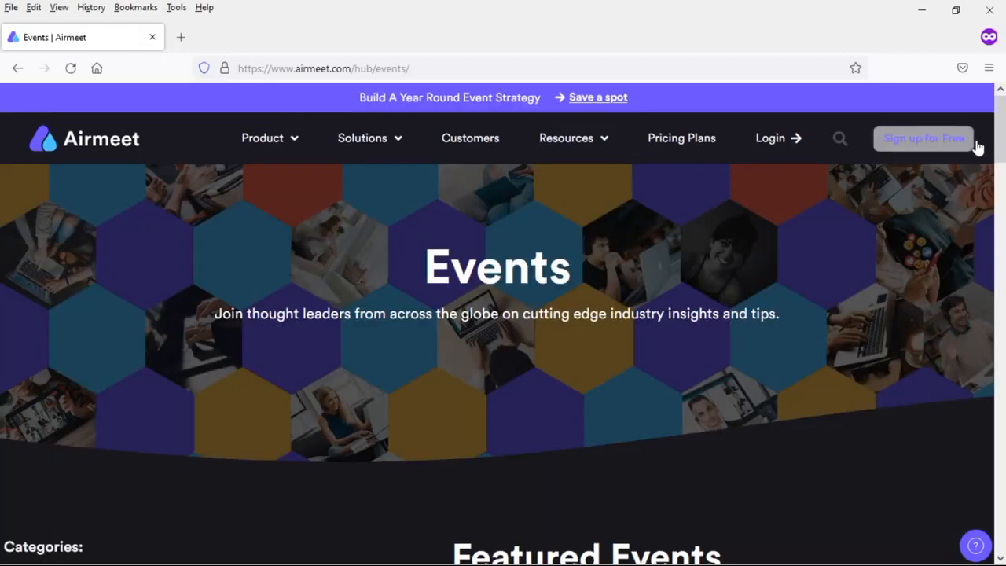
drag(1000, 135, 1002, 196)
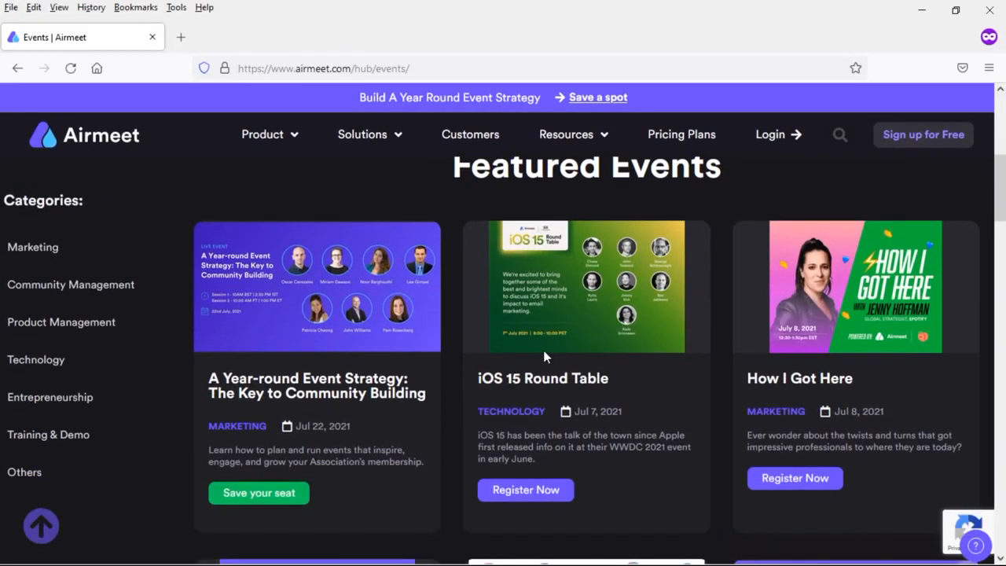
mouse_move(1003, 210)
mouse_down()
mouse_move(1003, 248)
mouse_move(1003, 208)
mouse_up()
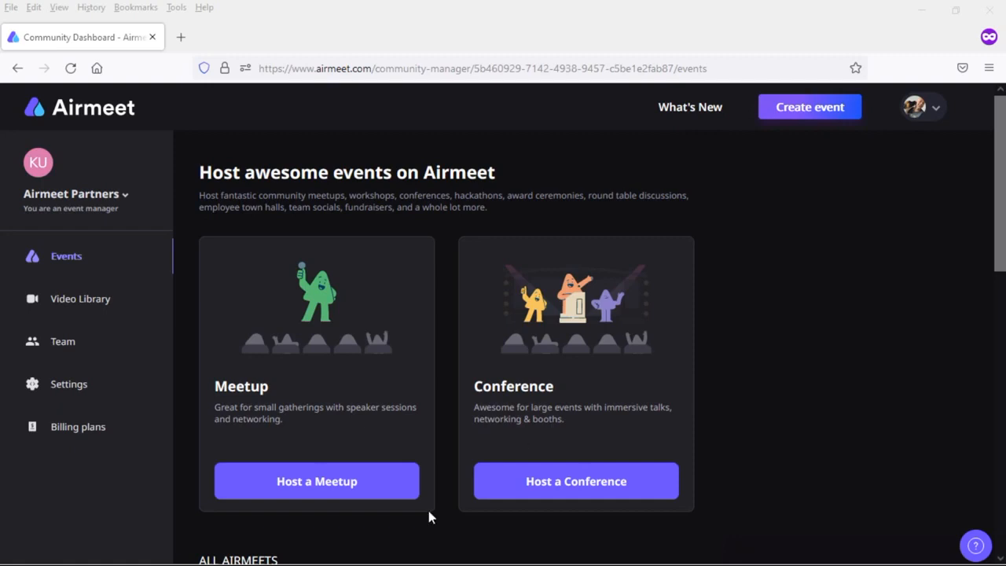
Start hosting a new meetup and name the event Trial Meetup
click(357, 490)
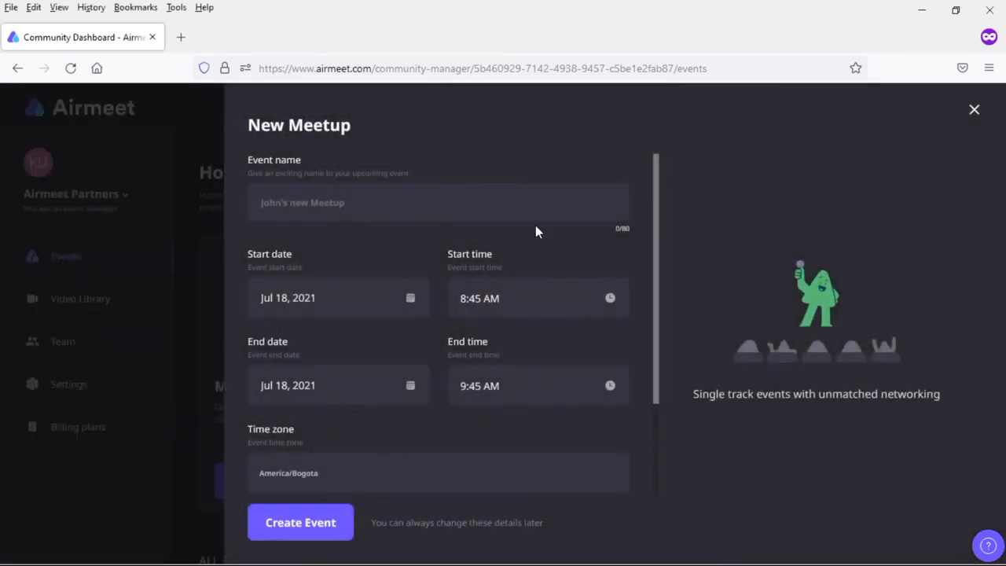
click(383, 209)
text(Trial Meetup)
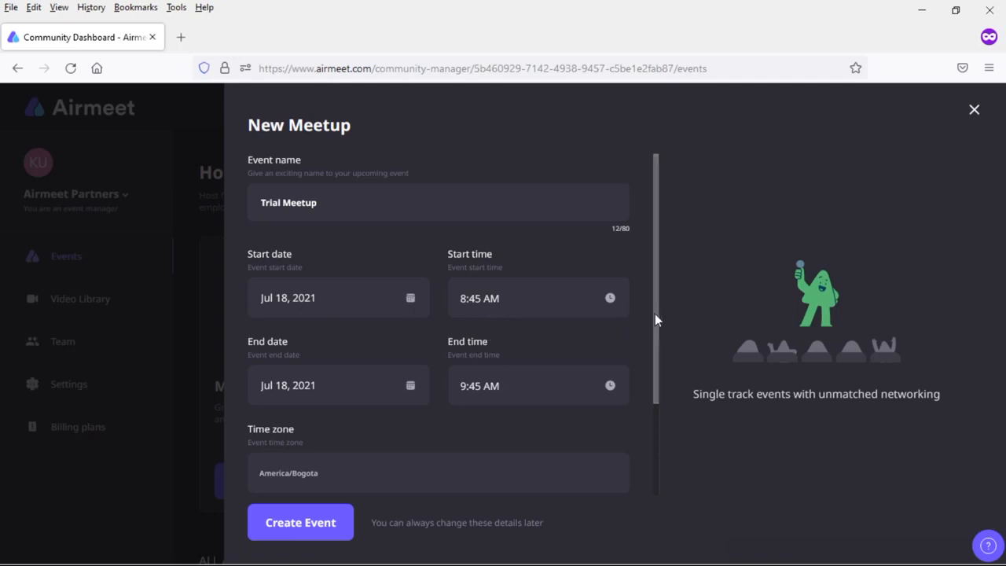
Check the list of time zones available for the new meetup and close it without choosing another
drag(655, 314, 658, 413)
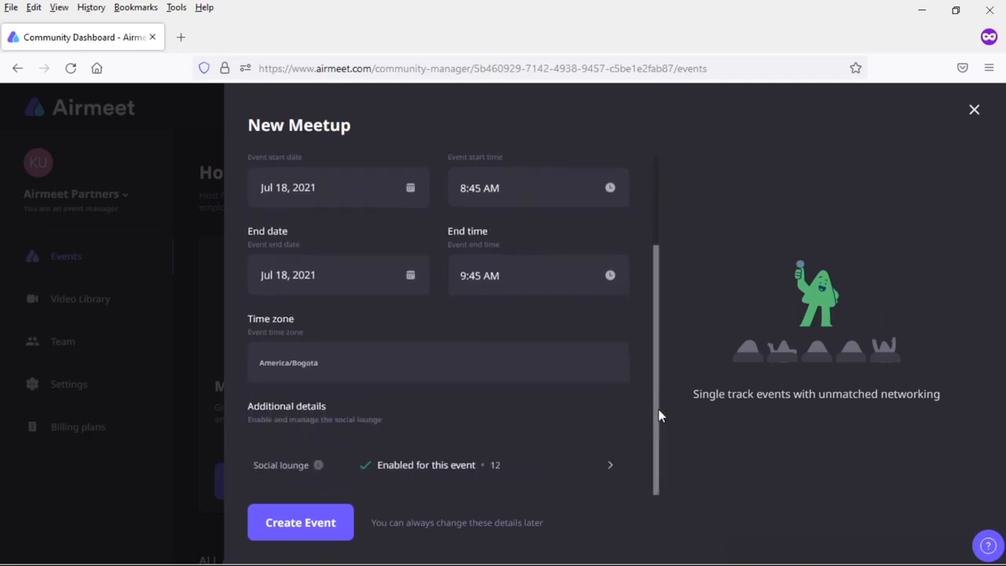
click(336, 365)
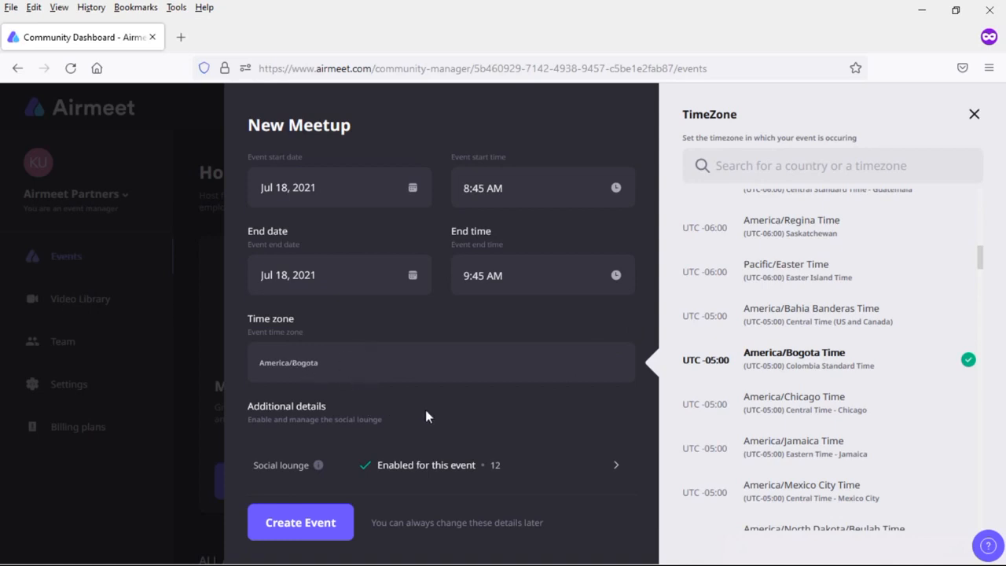
click(973, 117)
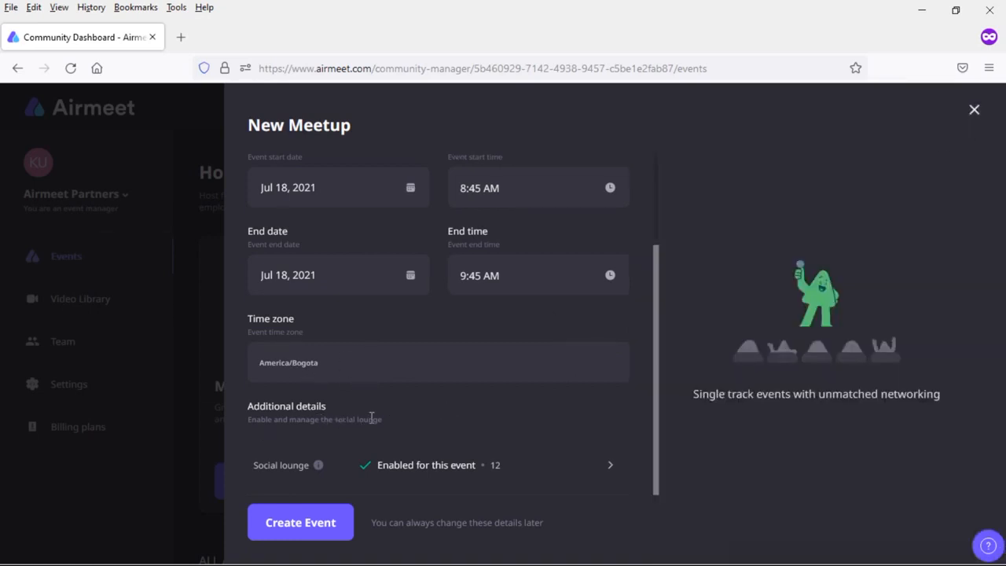
Review the social lounge explanation and its table settings, and create the meetup event
mouse_move(319, 467)
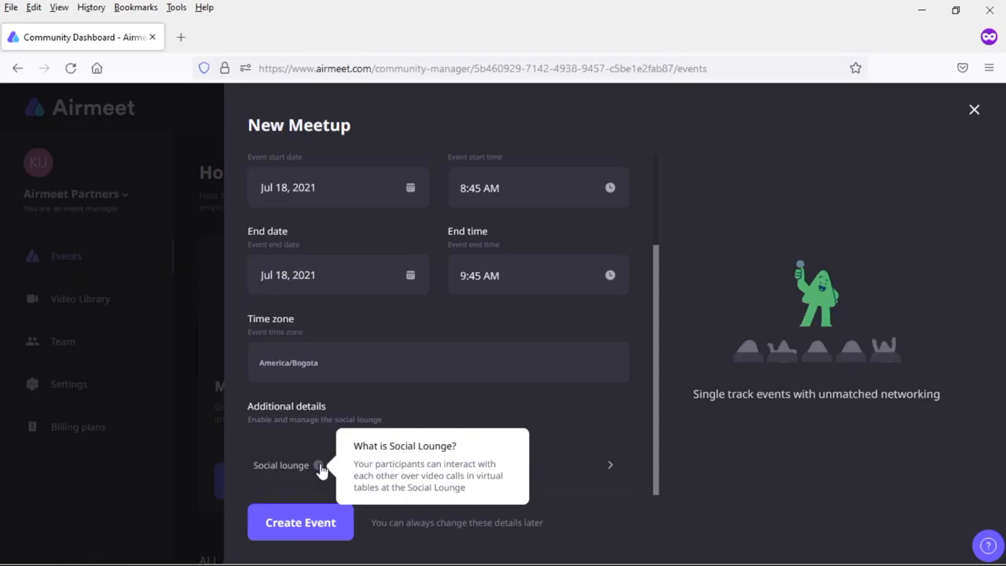
click(616, 467)
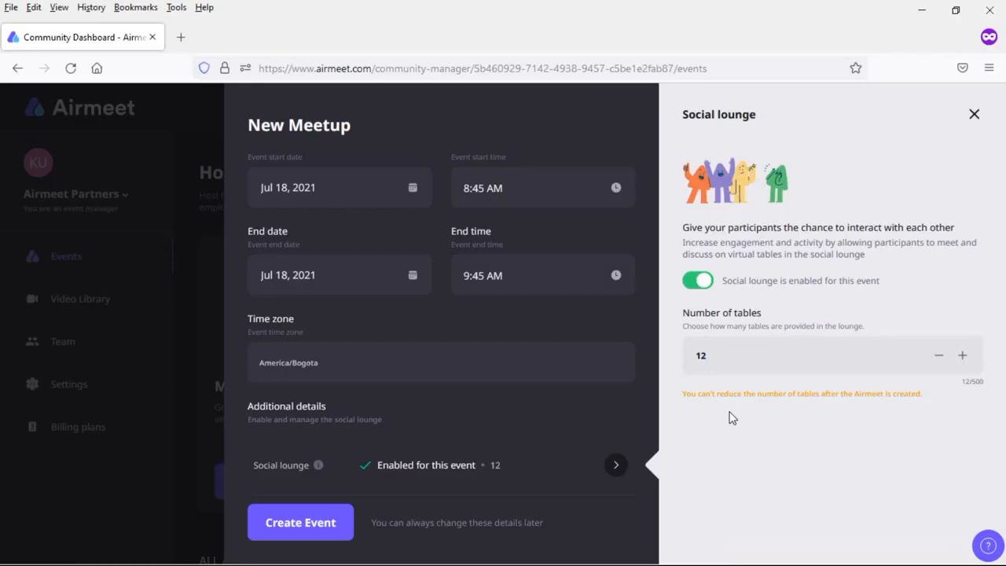
click(975, 115)
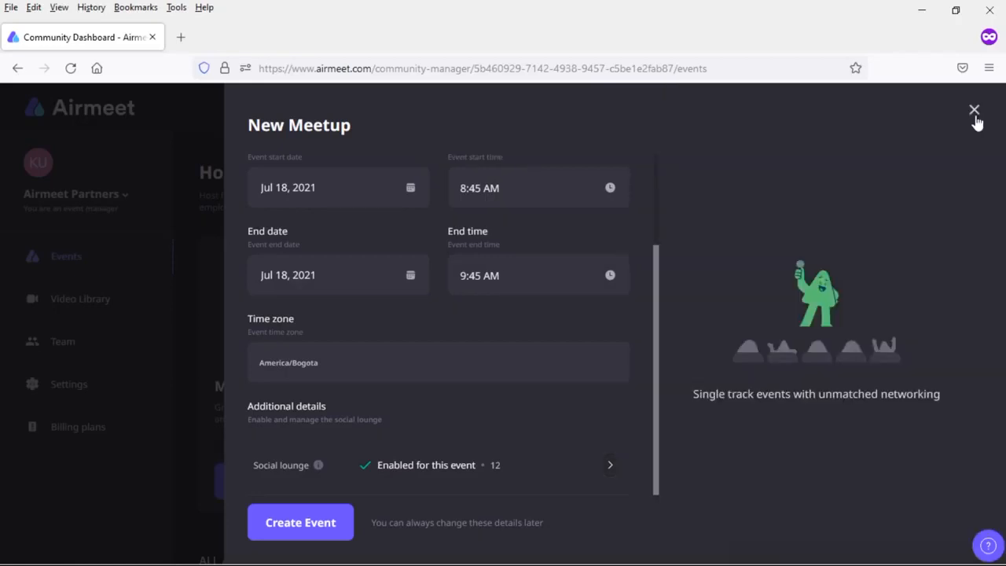
click(303, 523)
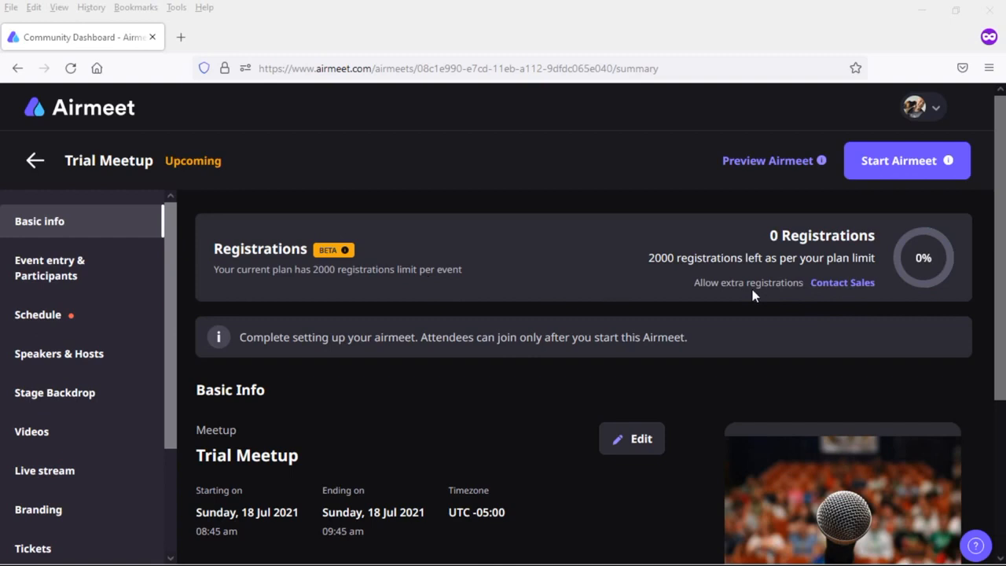
Review the Trial Meetup's basic info and open the event description for editing
drag(999, 220, 999, 342)
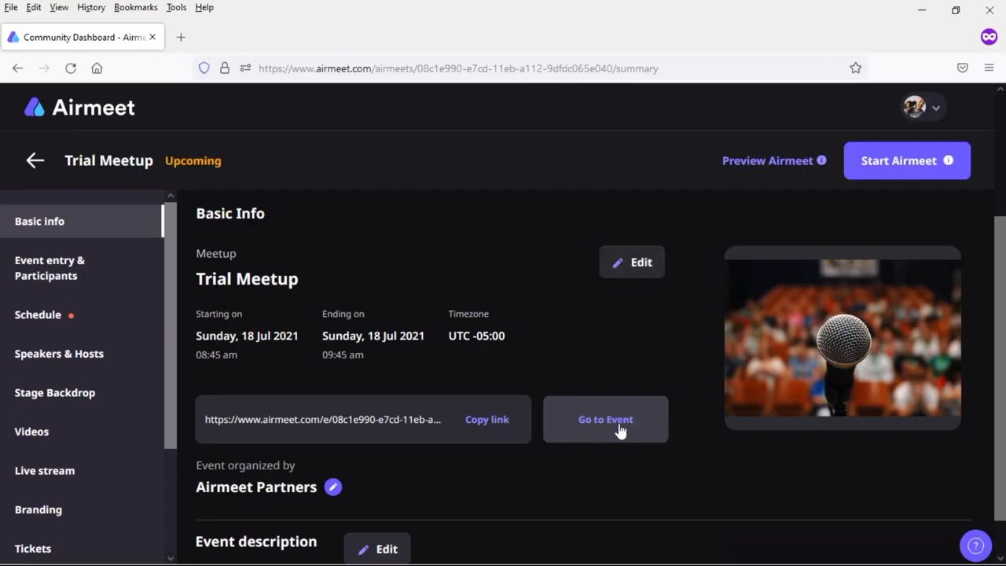
mouse_move(792, 361)
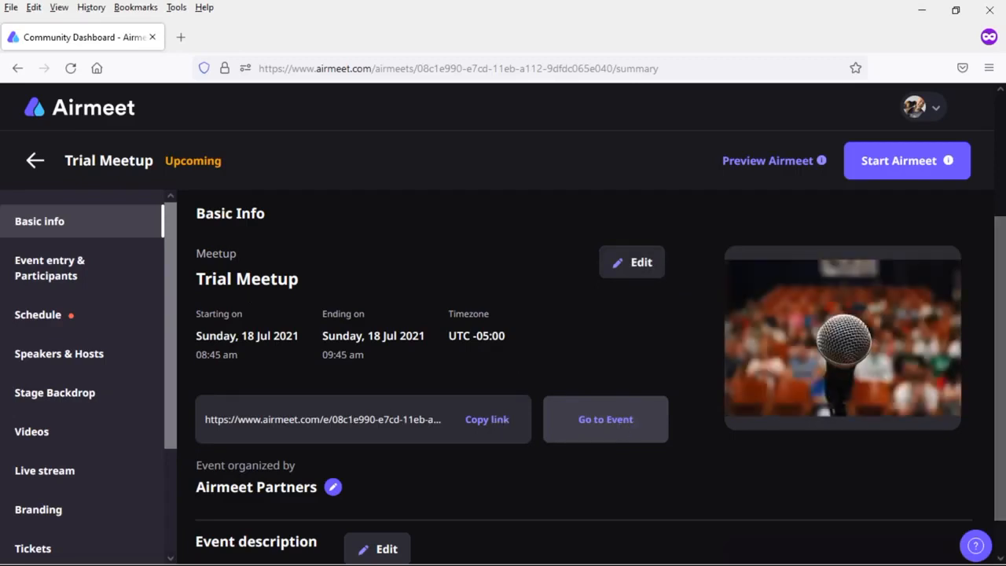
scroll(601, 382, down, 1)
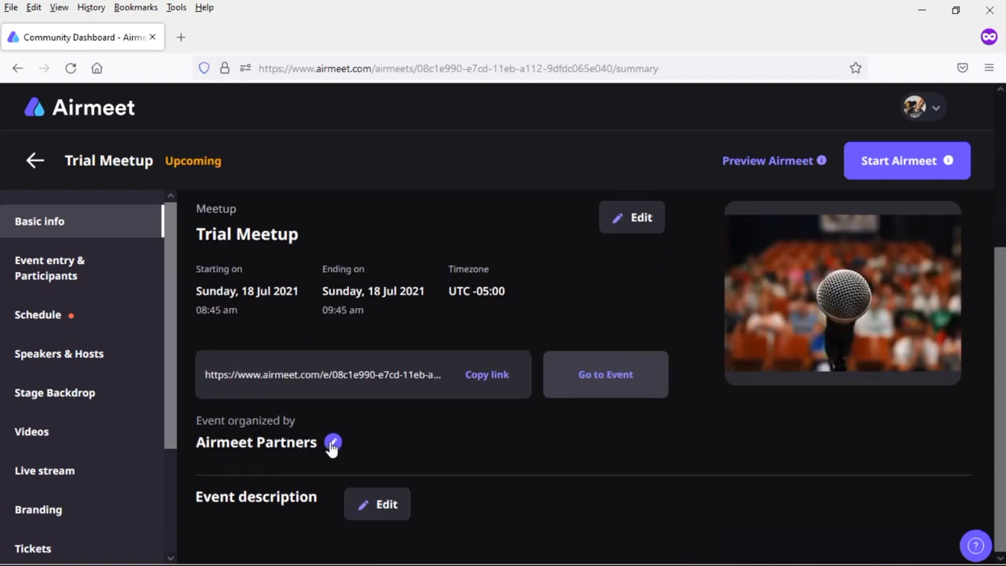
click(372, 506)
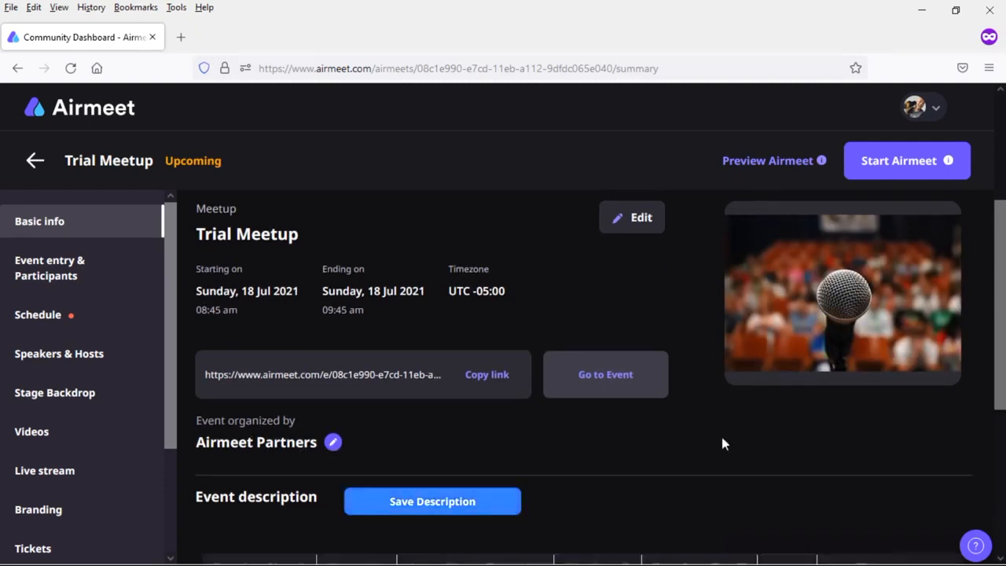
scroll(611, 476, down, 4)
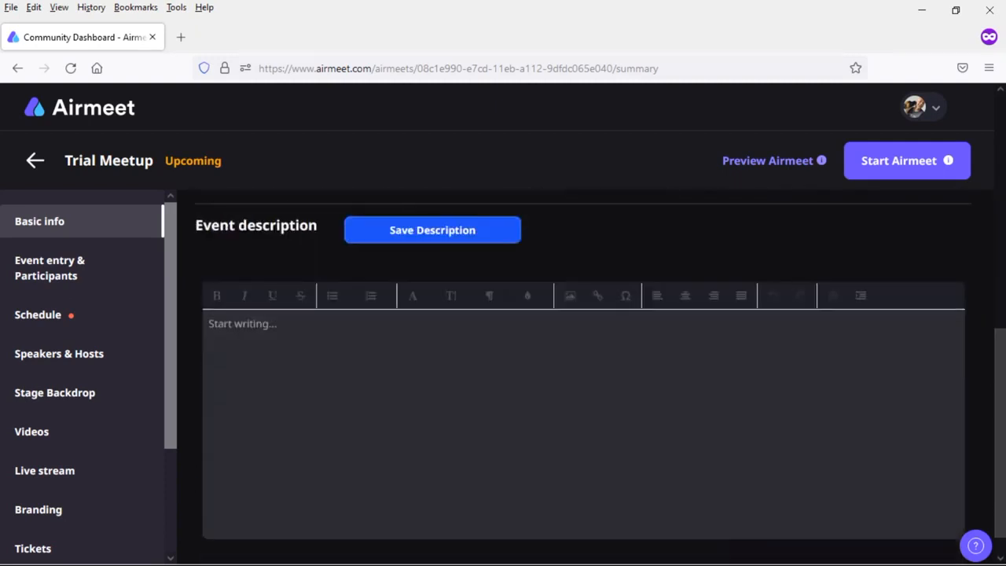
Review the event entry rules and open the setting for who can enter the event
click(71, 271)
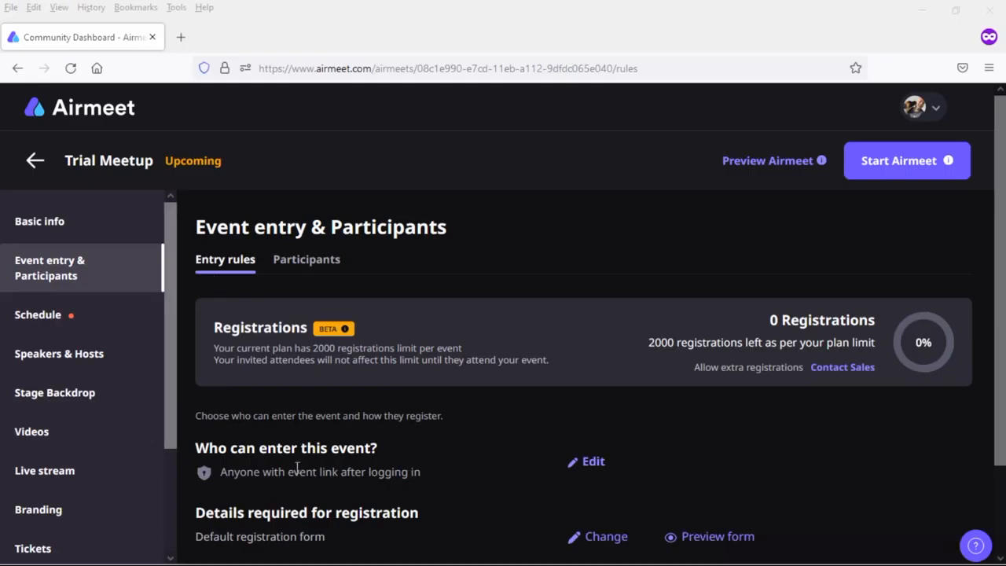
click(579, 471)
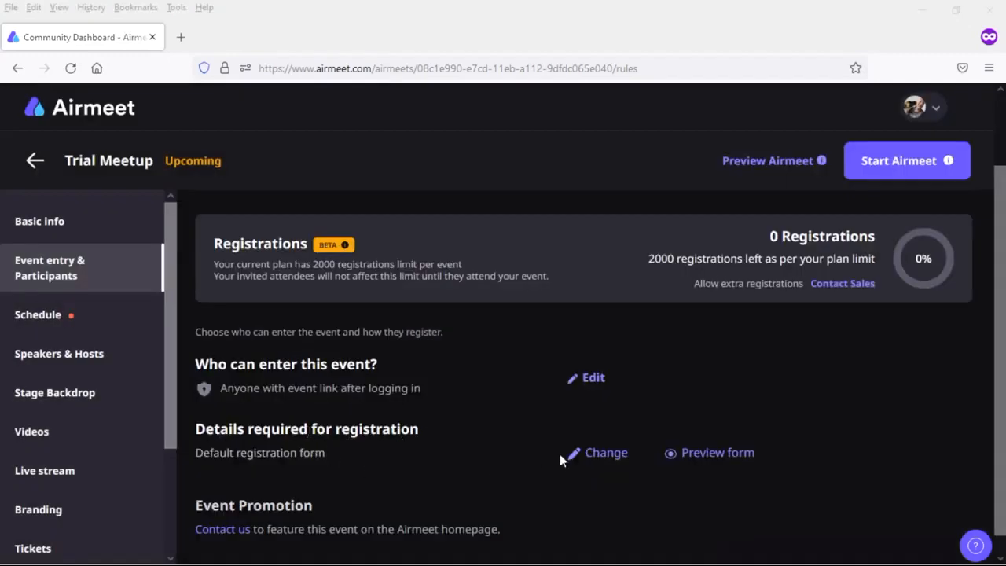
Open the registration form for changes and examine the standard fields and custom field types that can be added
click(594, 454)
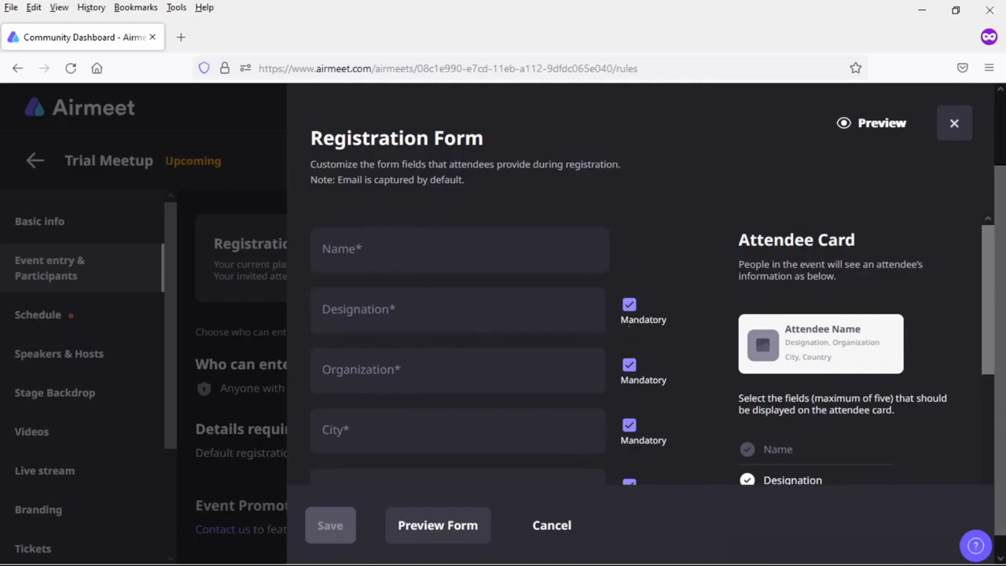
drag(984, 309, 983, 413)
click(377, 396)
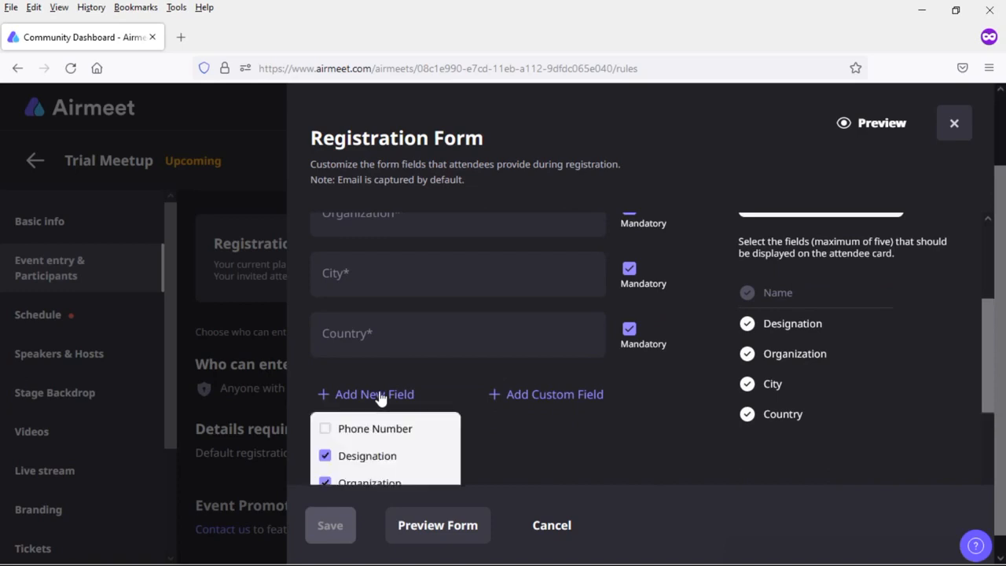
scroll(380, 399, down, 3)
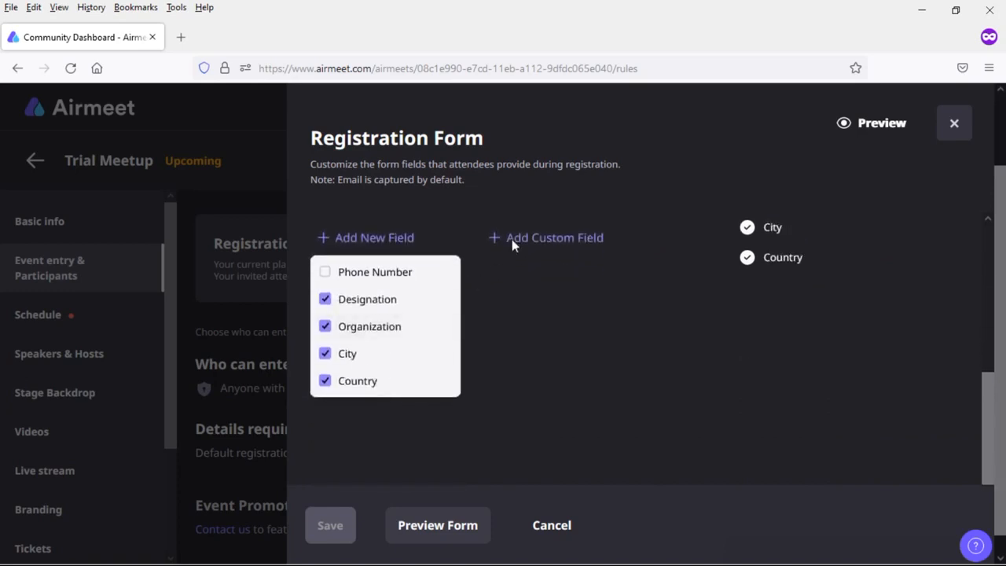
click(510, 241)
drag(989, 249, 986, 288)
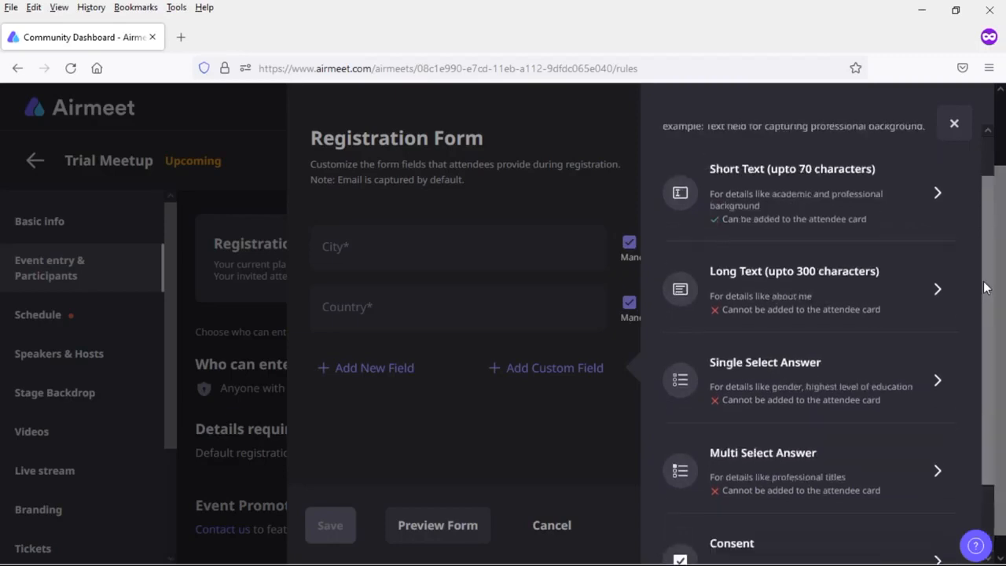
click(954, 125)
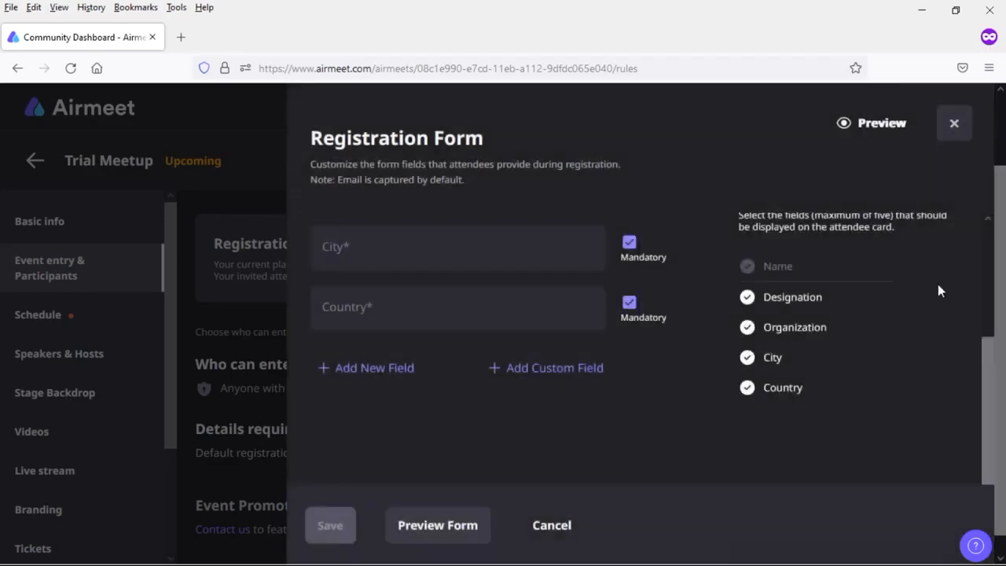
Deselect and reselect Designation for the attendee card, and move it up one place in the field order
drag(981, 360, 998, 234)
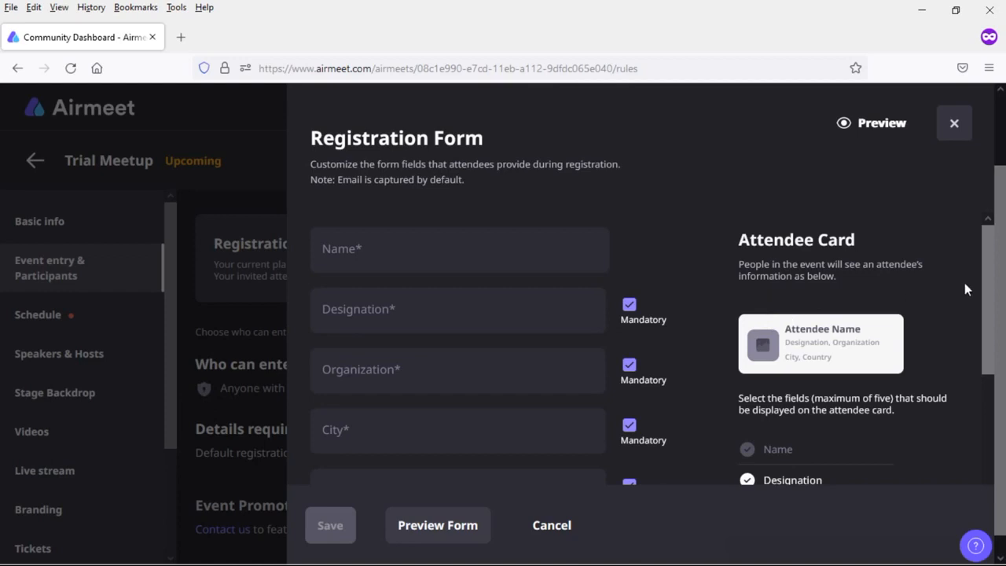
drag(983, 288, 988, 376)
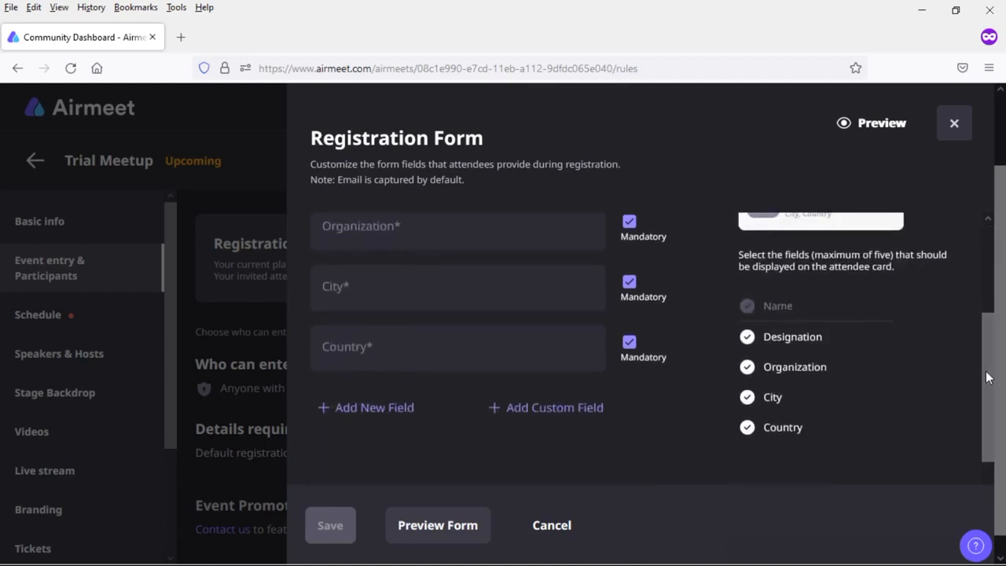
click(747, 337)
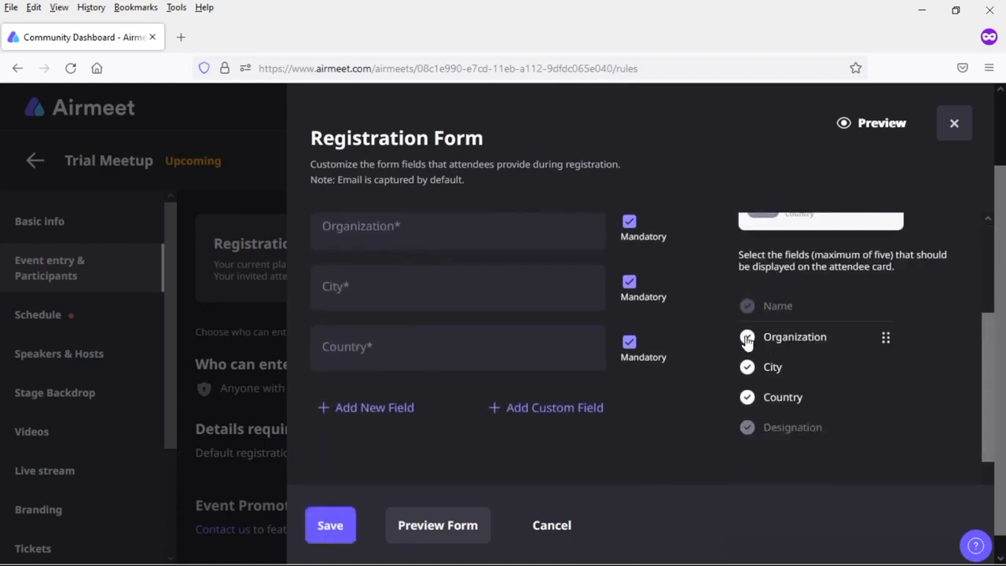
click(747, 429)
drag(883, 425, 883, 396)
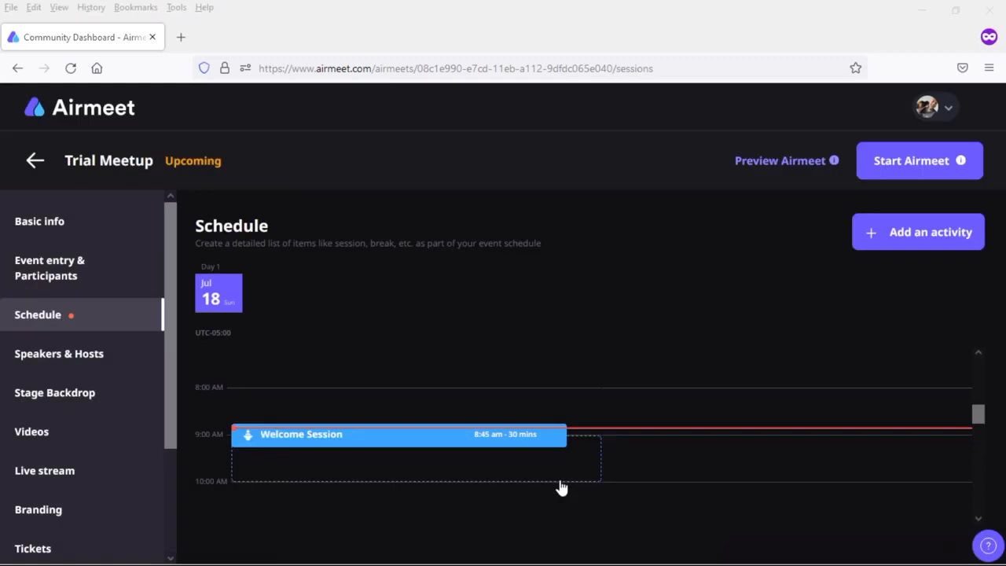
Open the scheduled Welcome Session for editing and review its speaker, co-host, tag, description and language translation options
click(351, 437)
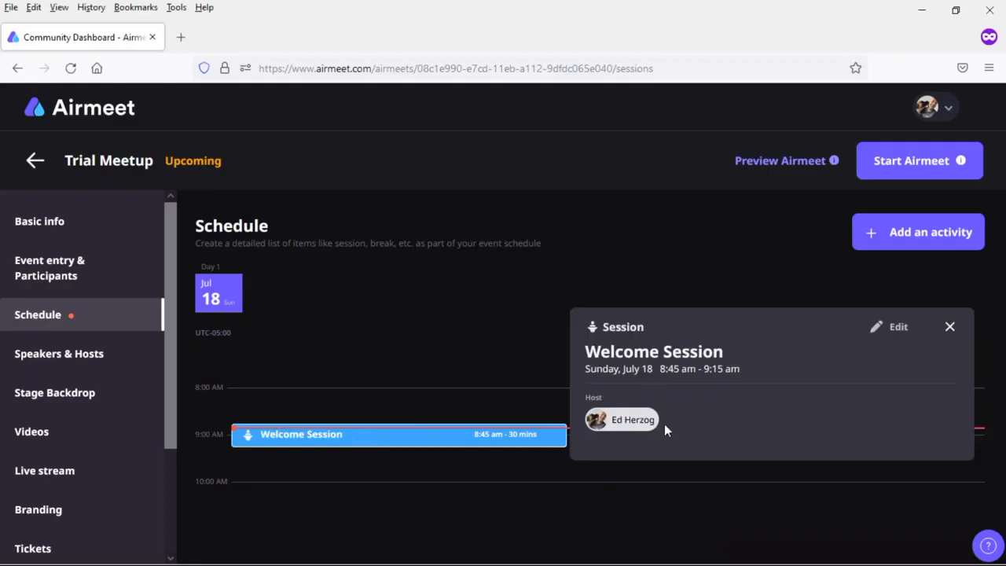
click(898, 326)
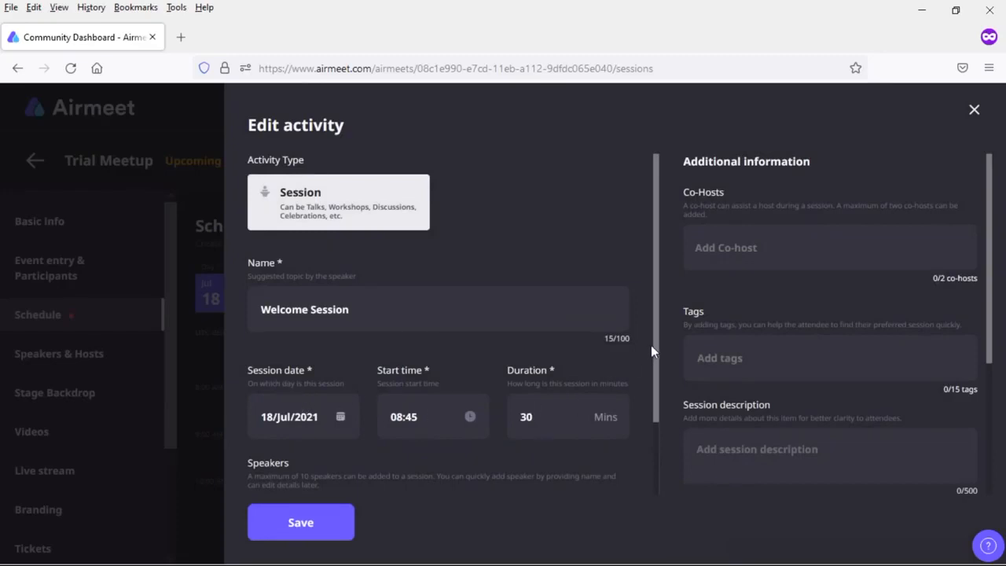
scroll(658, 405, down, 2)
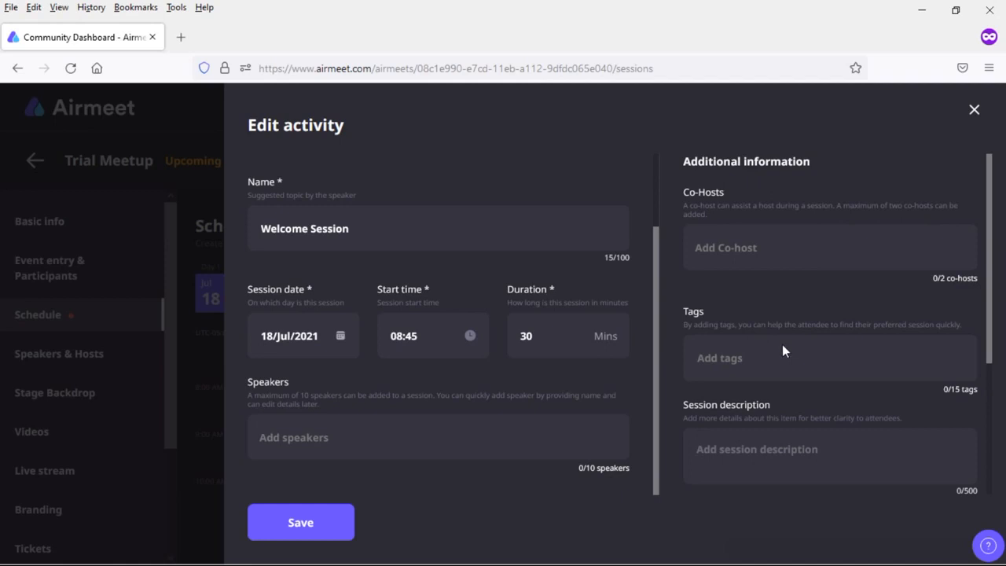
scroll(988, 365, down, 1)
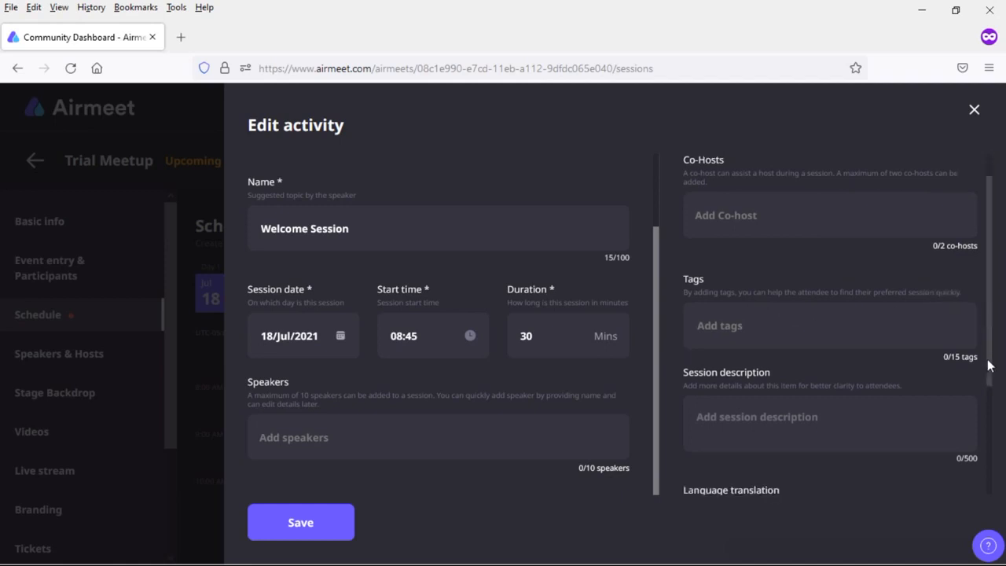
scroll(989, 366, down, 2)
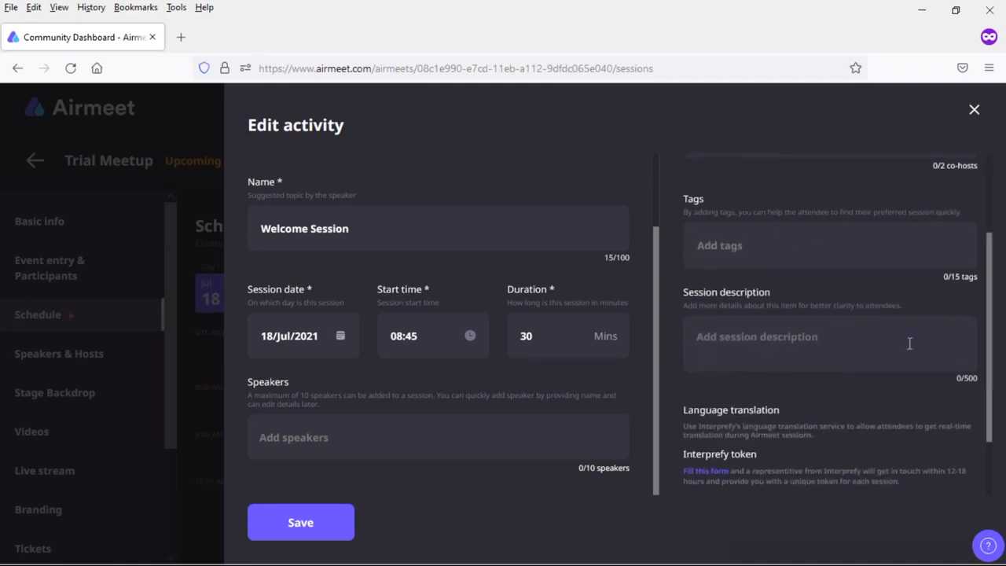
drag(994, 334, 987, 407)
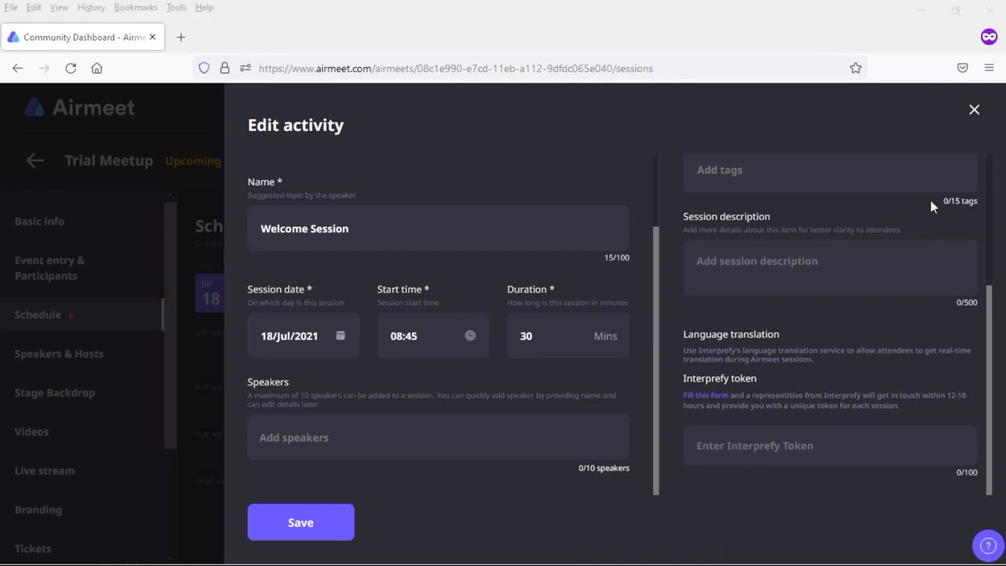
Leave the Welcome Session editor without saving, and examine the settings for adding a Break activity to the schedule
click(974, 111)
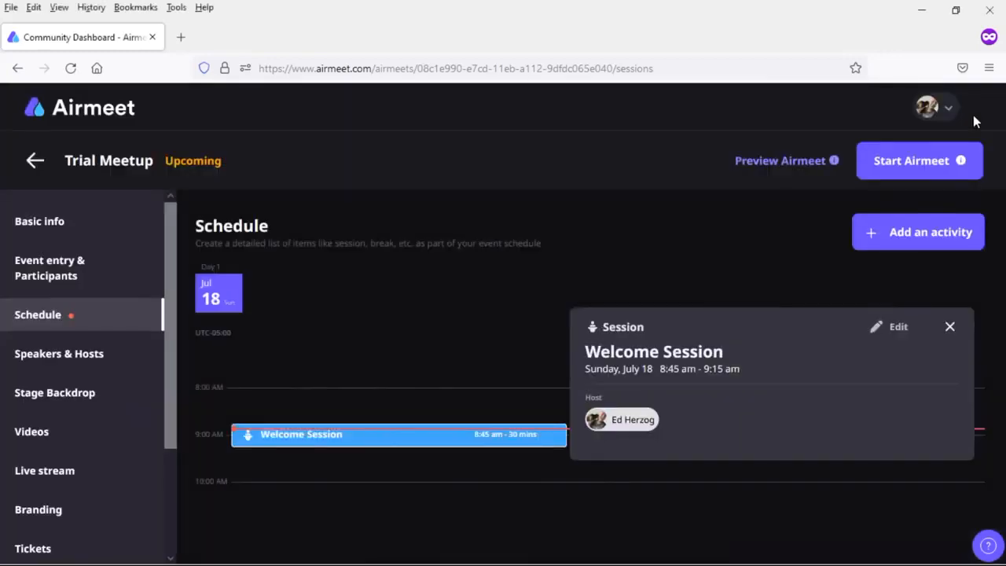
click(930, 238)
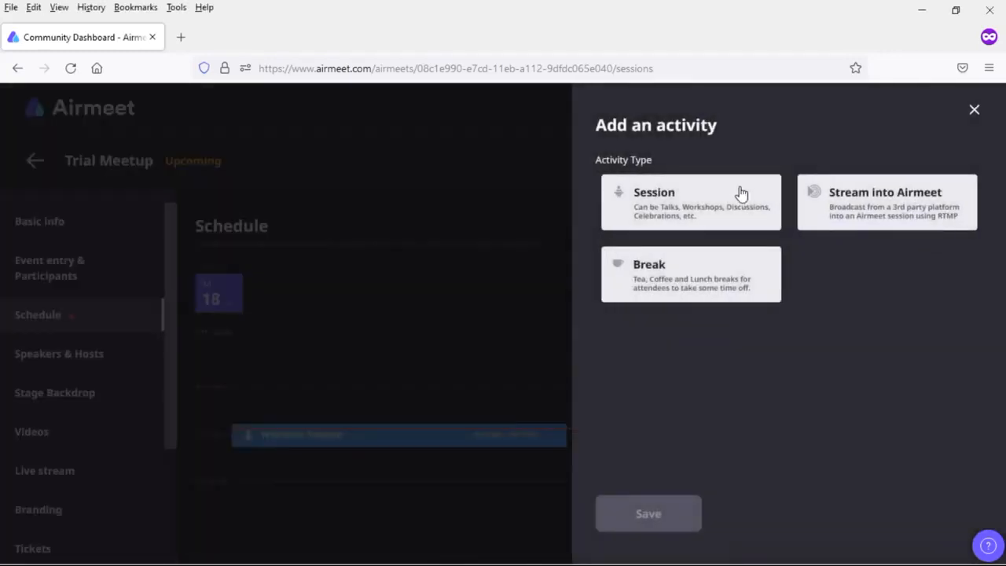
click(716, 286)
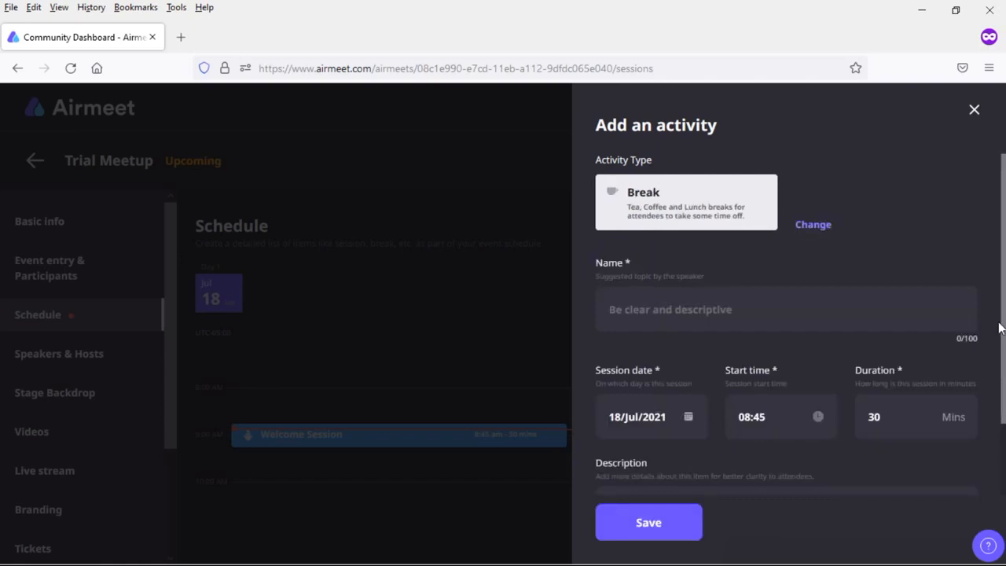
click(973, 110)
Start adding a Stream into Airmeet activity and review its server URL, stream key, timing and additional information fields
click(913, 235)
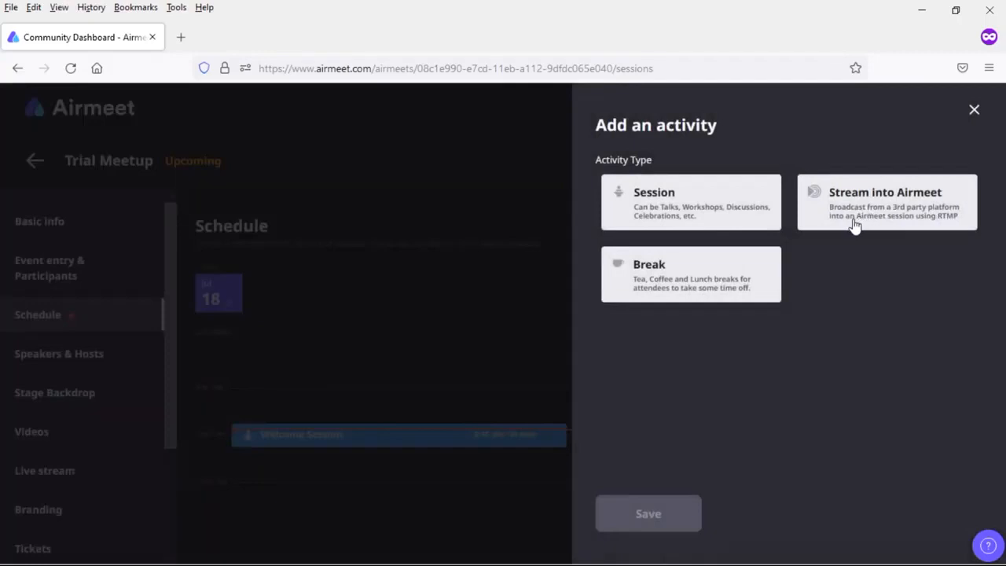
click(917, 224)
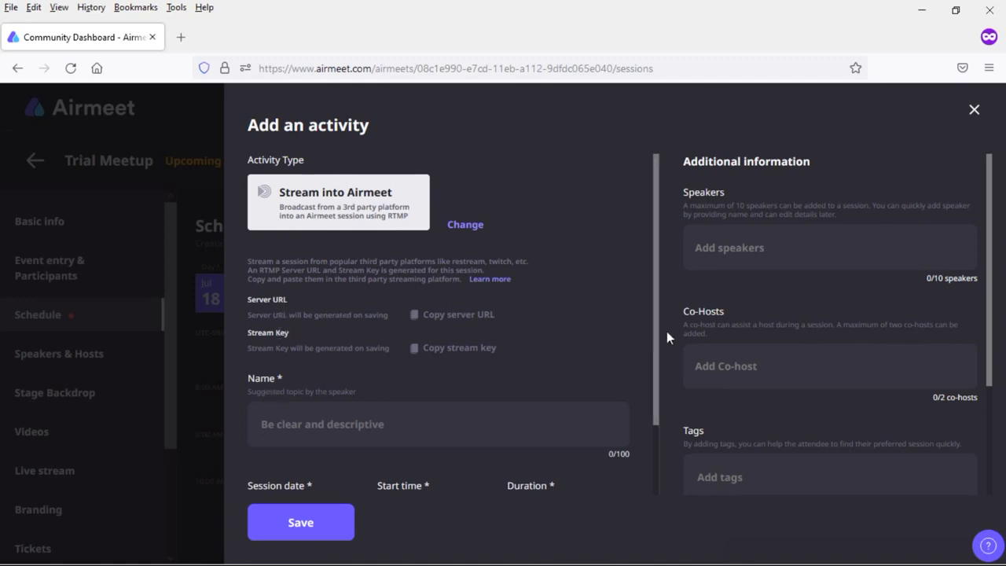
drag(656, 343, 649, 423)
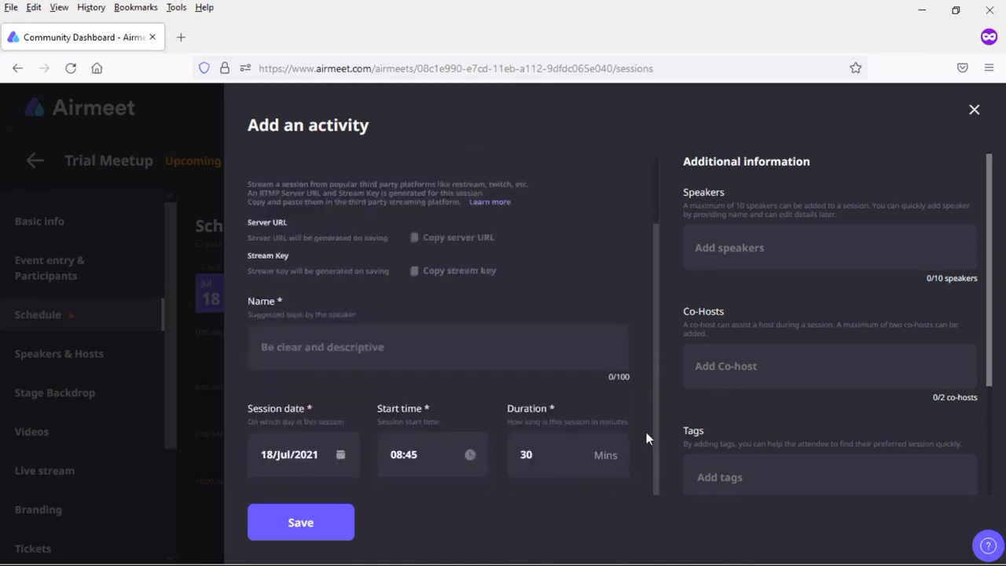
scroll(638, 325, up, 2)
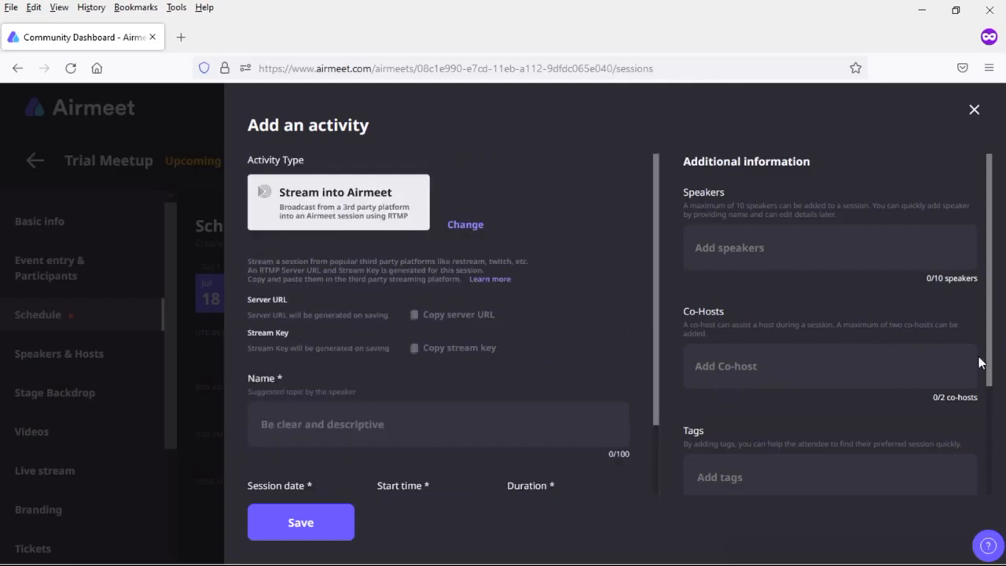
drag(989, 357, 998, 501)
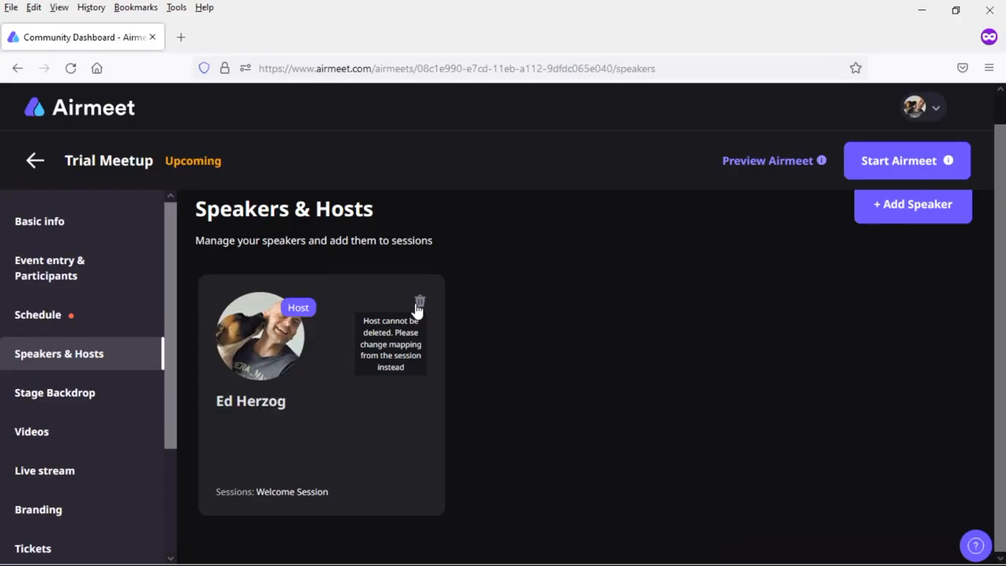
Open the form for adding a speaker to the event and review its fields
click(895, 217)
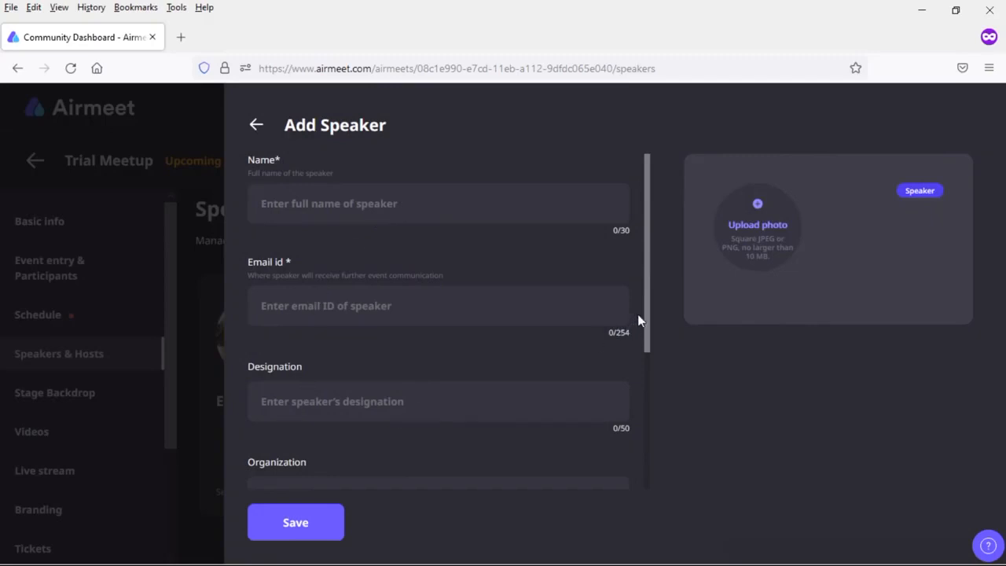
drag(647, 327, 645, 463)
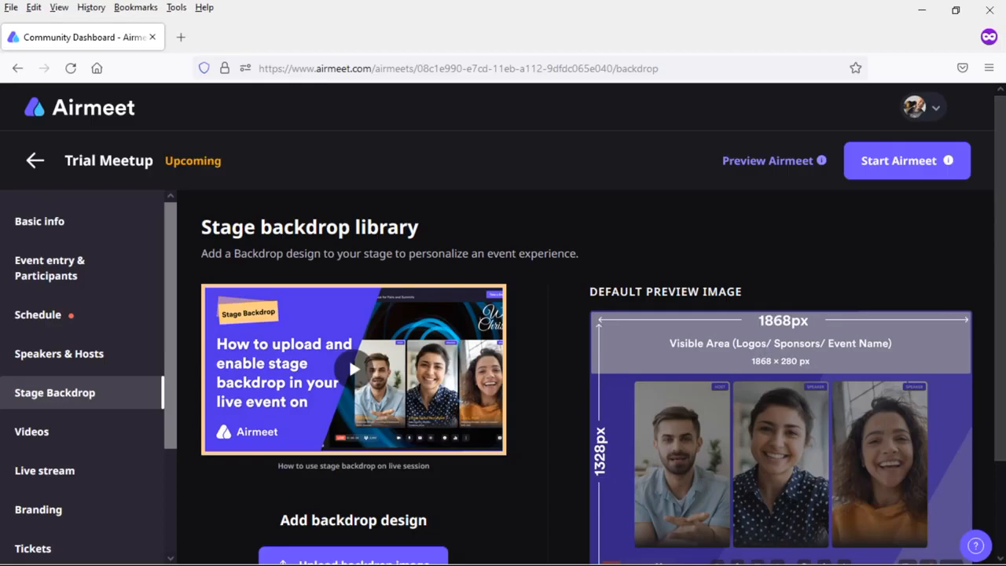
Open the backdrop image upload for the stage, check its file requirements, and close it without uploading
scroll(349, 357, down, 3)
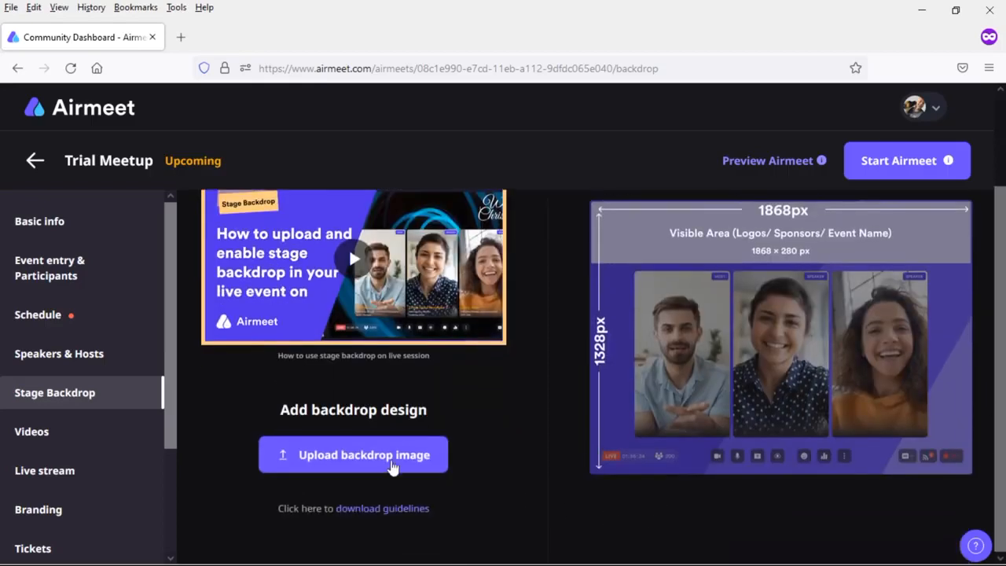
click(383, 464)
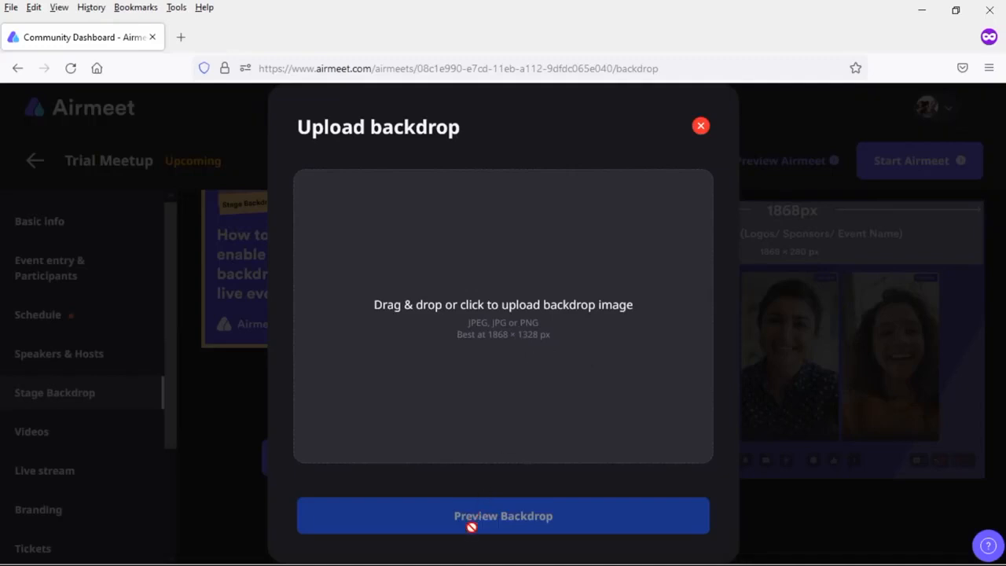
click(701, 126)
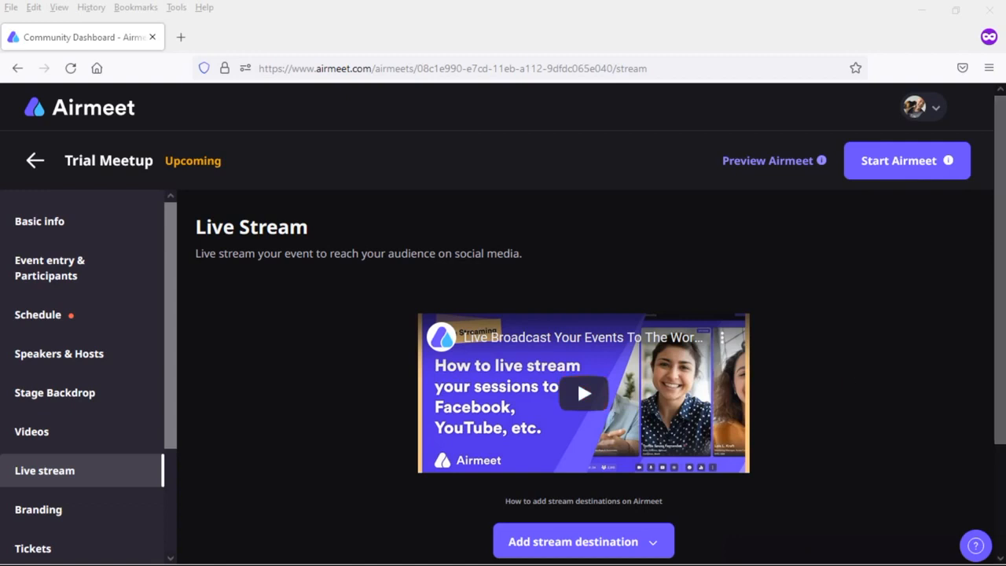
Examine the options for a new live stream destination, including the Facebook page and profile choices
scroll(999, 346, down, 3)
click(652, 410)
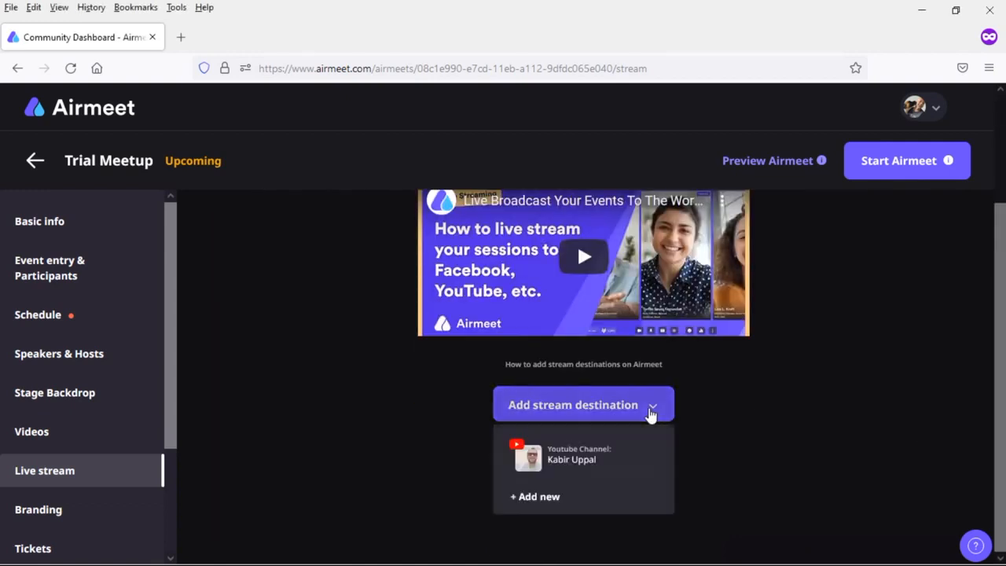
click(566, 498)
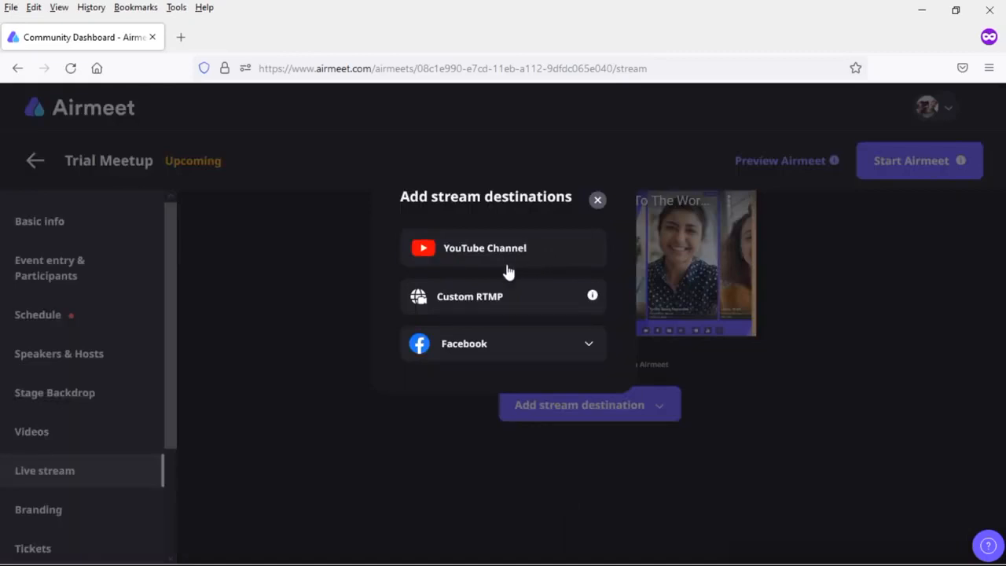
click(584, 352)
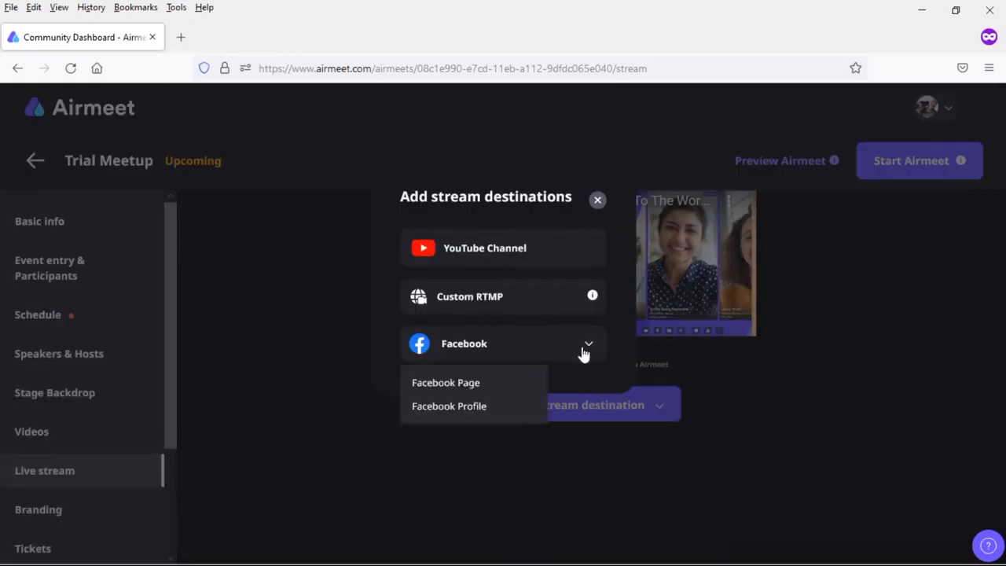
click(357, 392)
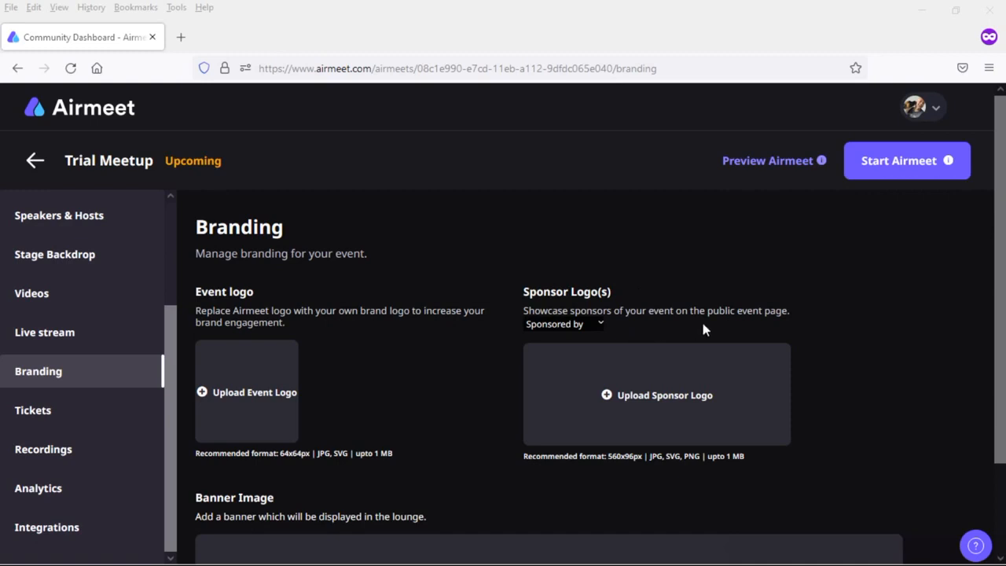
Review the label choices for the sponsor logos and the remaining Branding settings, keeping Sponsored by
click(589, 327)
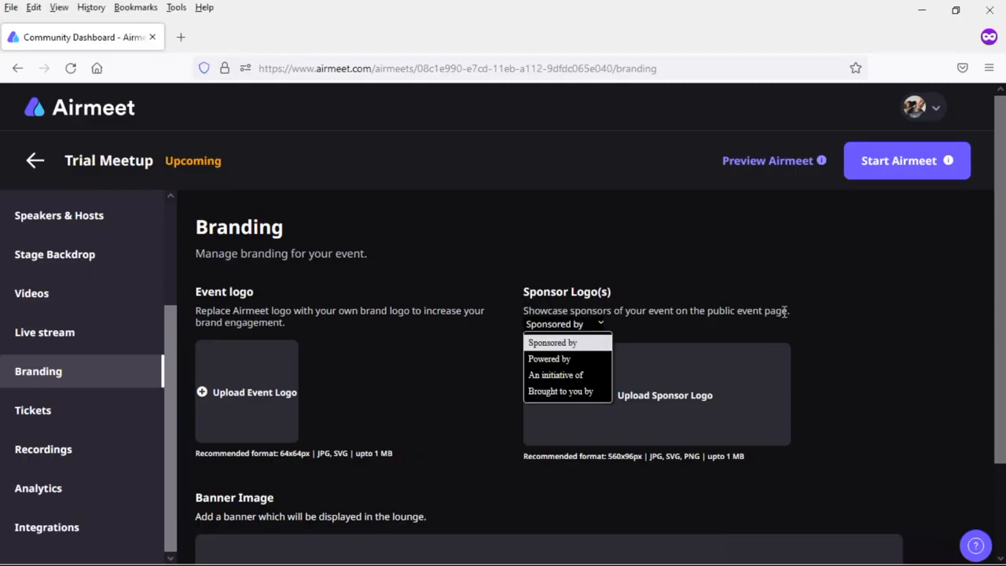
click(872, 311)
scroll(739, 419, down, 2)
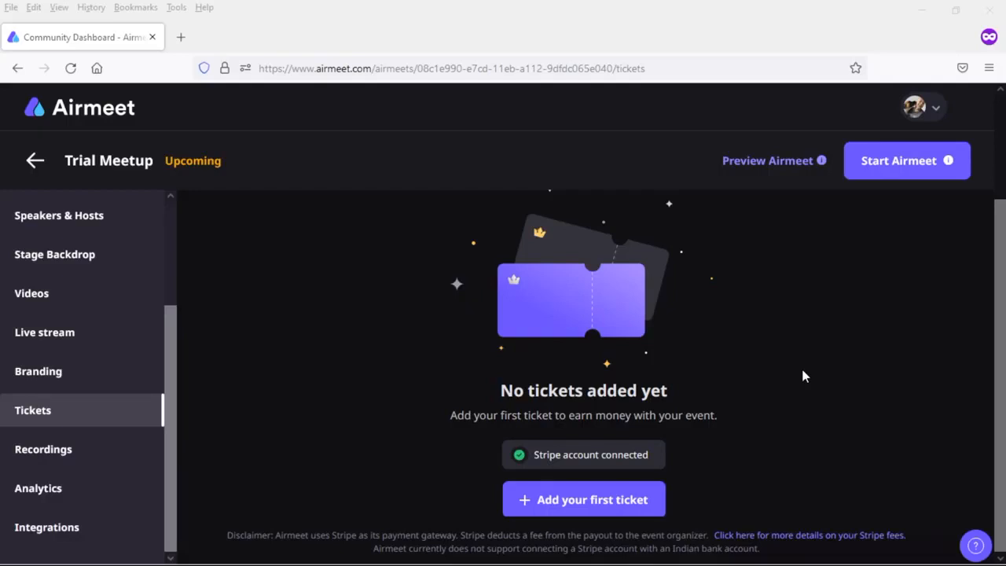
Open the form for a first ticket and review its currency choices, sale dates, description and remaining fields
click(611, 504)
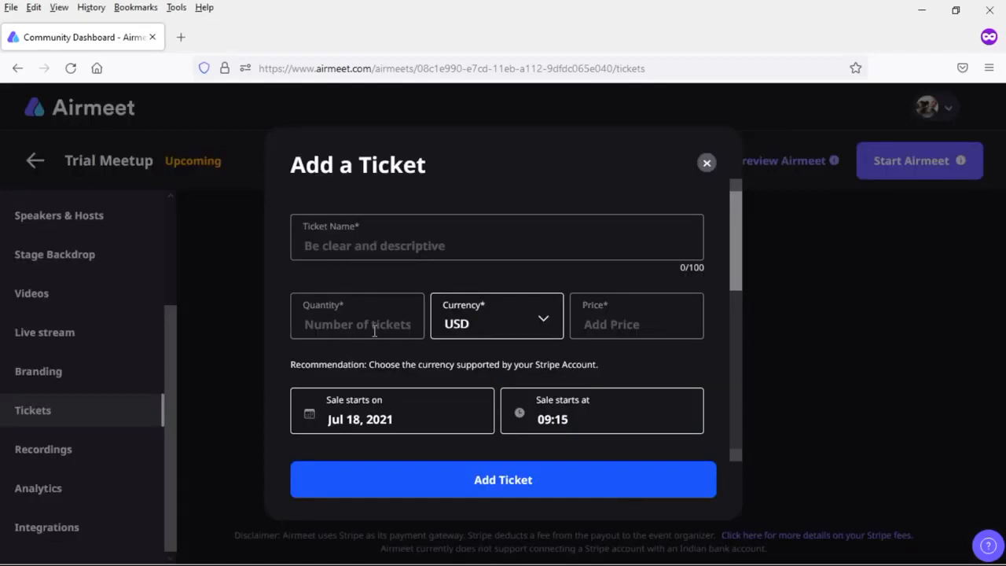
click(538, 322)
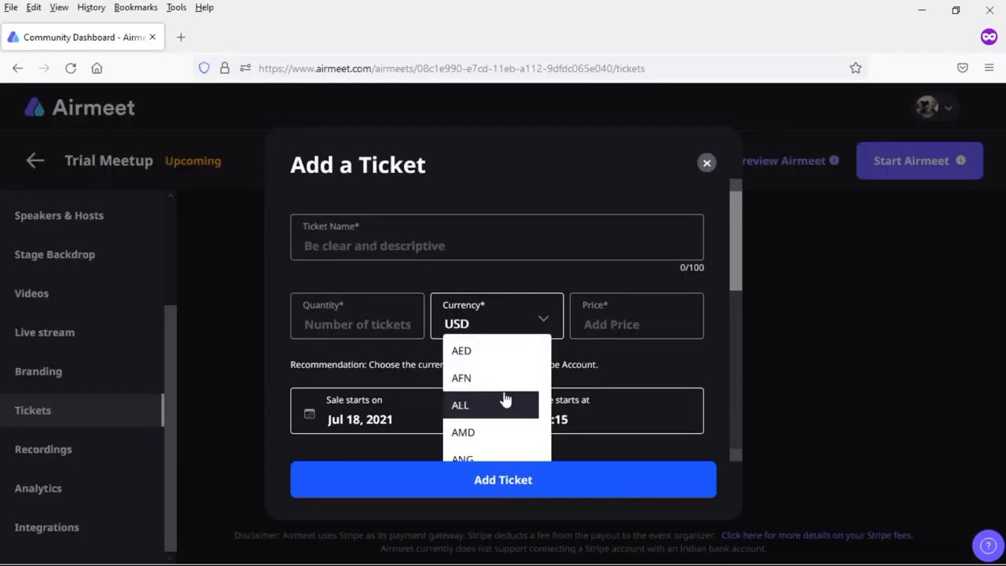
click(607, 268)
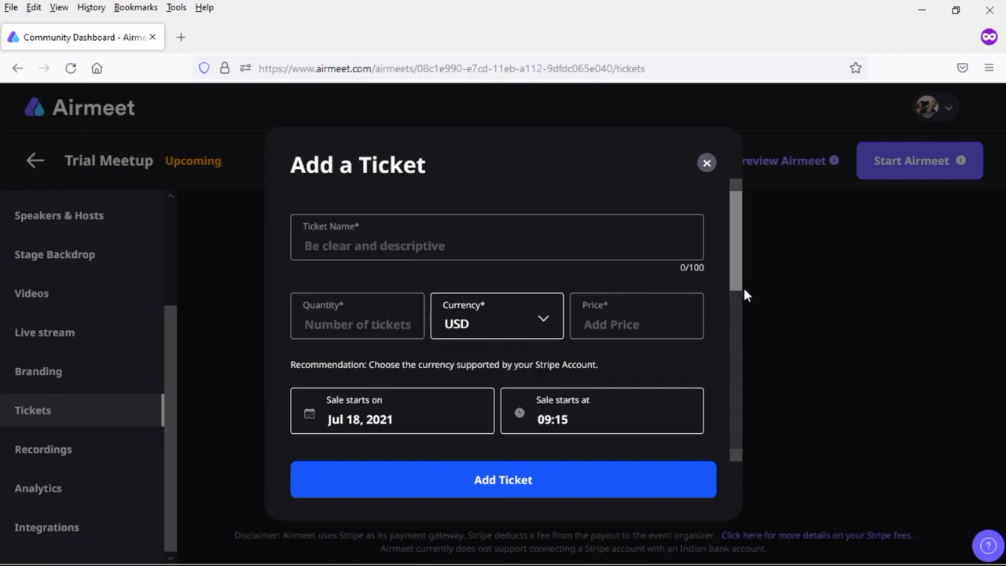
drag(736, 277, 730, 382)
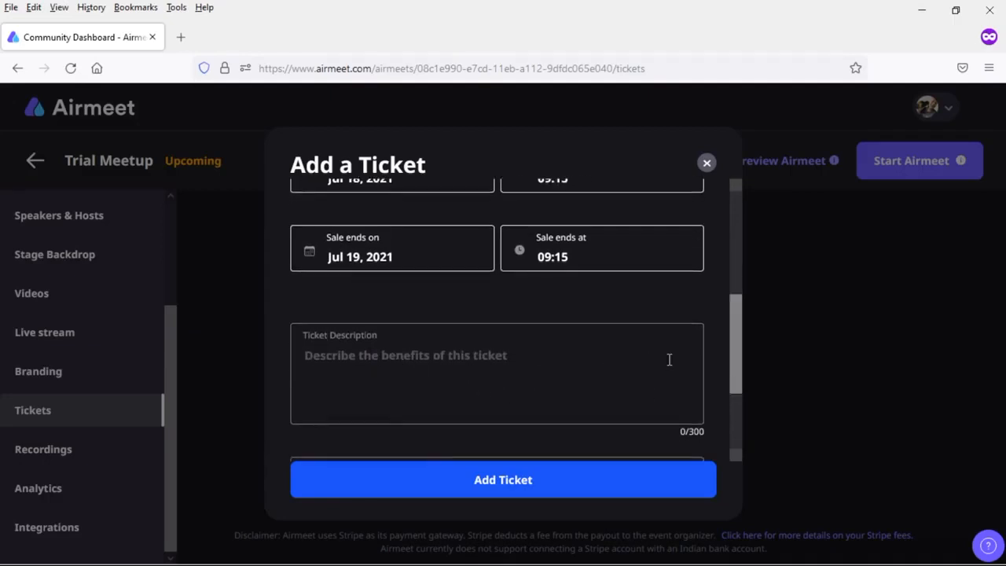
drag(737, 371, 734, 427)
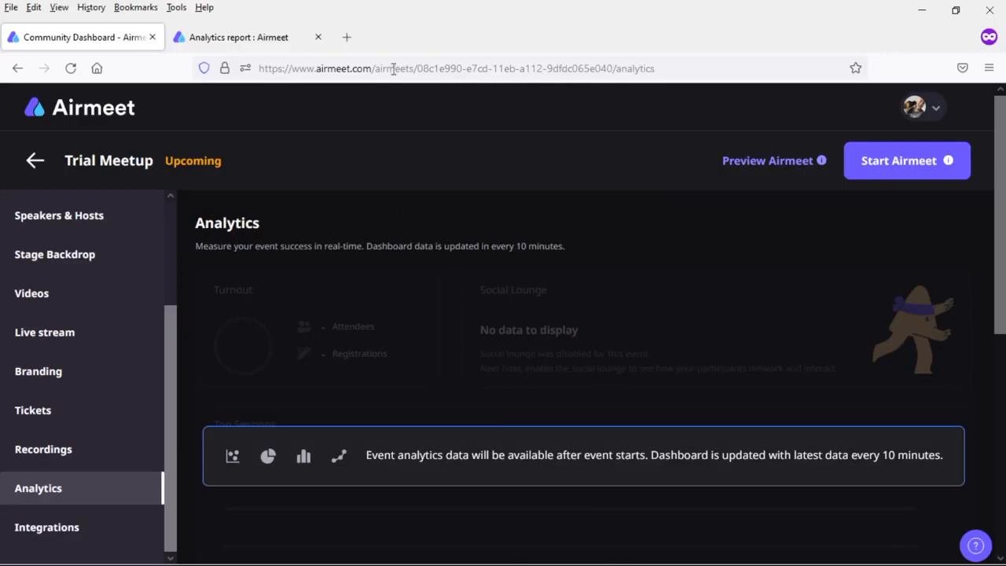
View the Airmeet analytics report, and review the integrations offered in the community settings
click(266, 41)
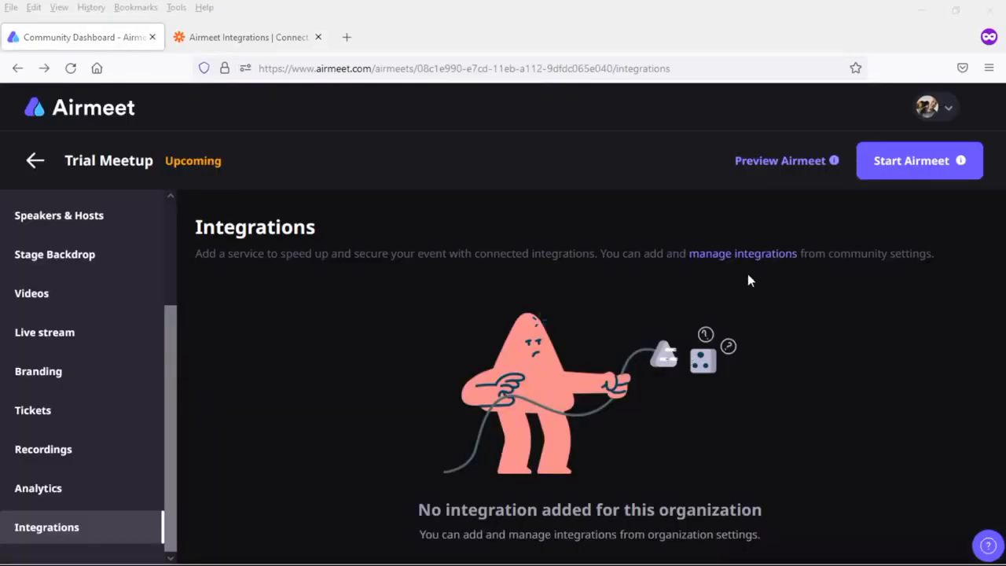
click(723, 260)
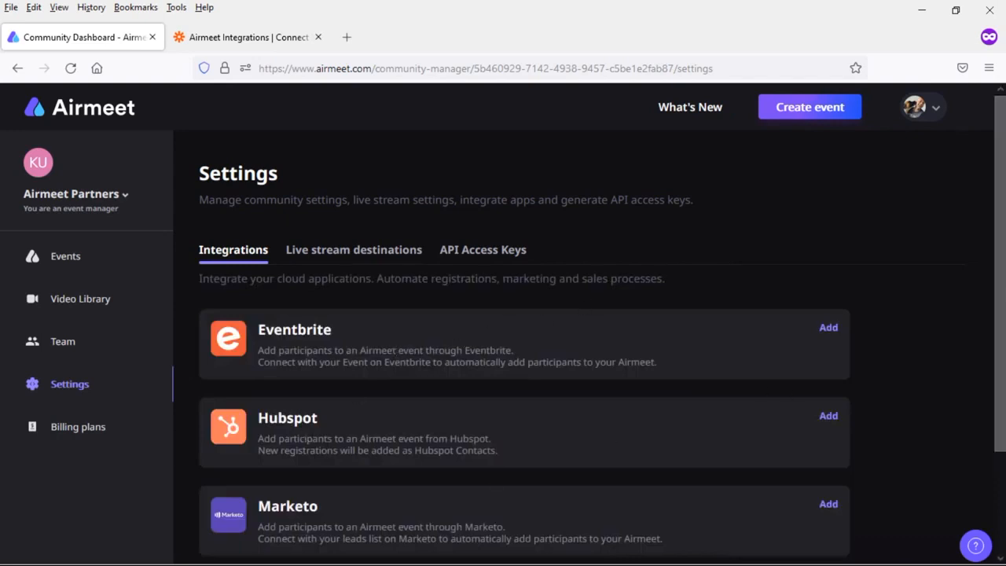
scroll(516, 414, down, 3)
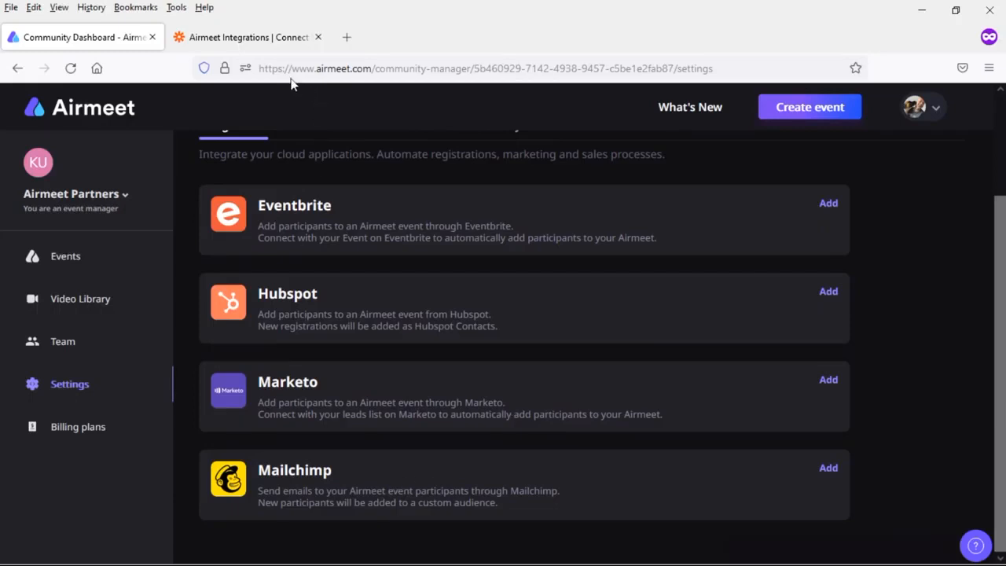
Switch to the Zapier page for Airmeet, browse the apps it can pair with and the app search, and close the page
click(249, 39)
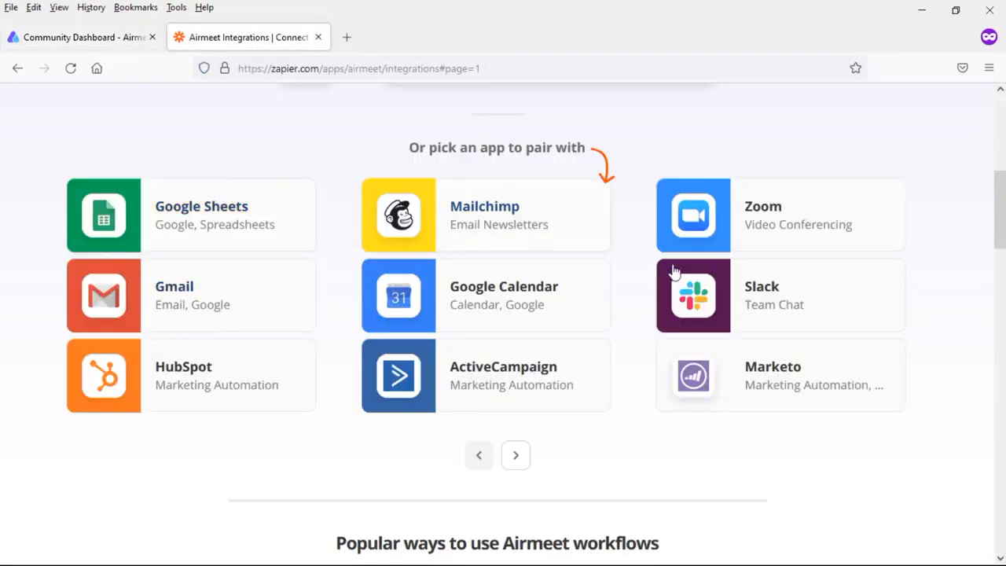
click(516, 460)
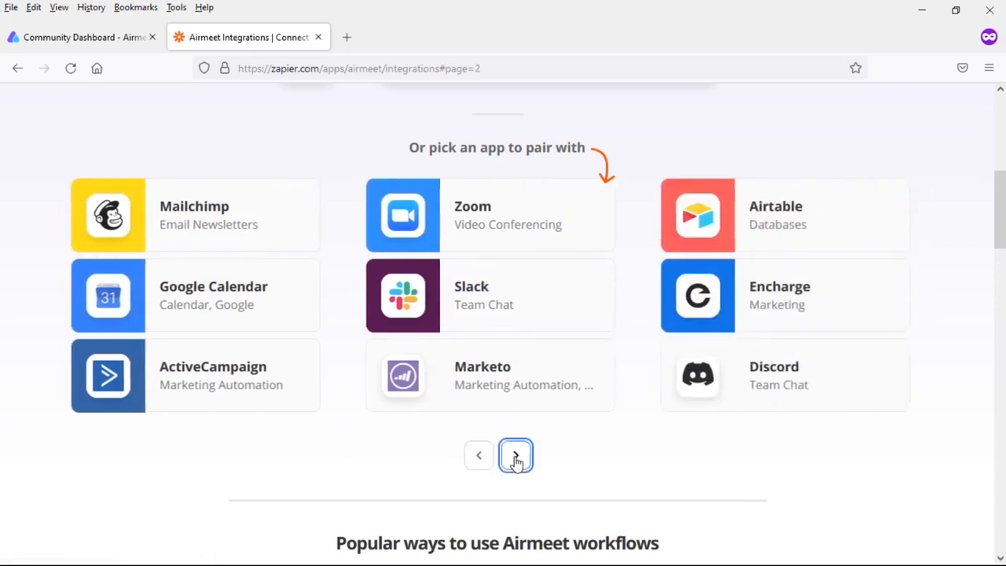
click(516, 457)
click(516, 458)
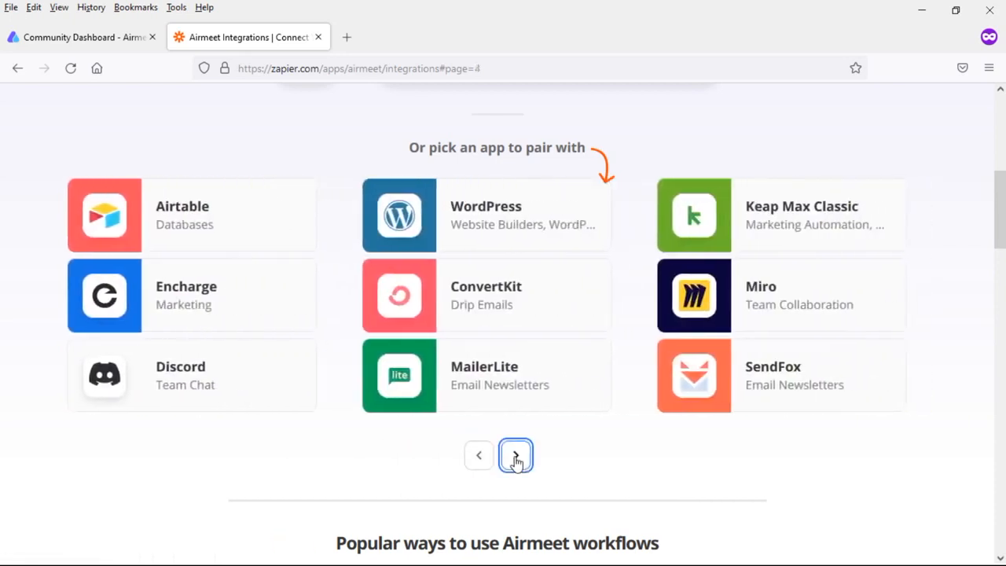
click(515, 460)
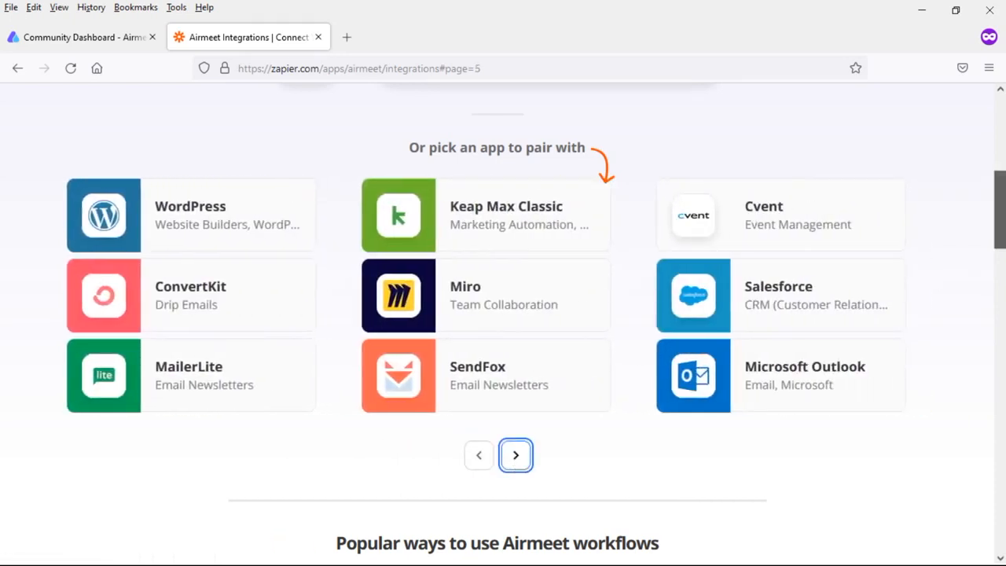
scroll(535, 393, up, 4)
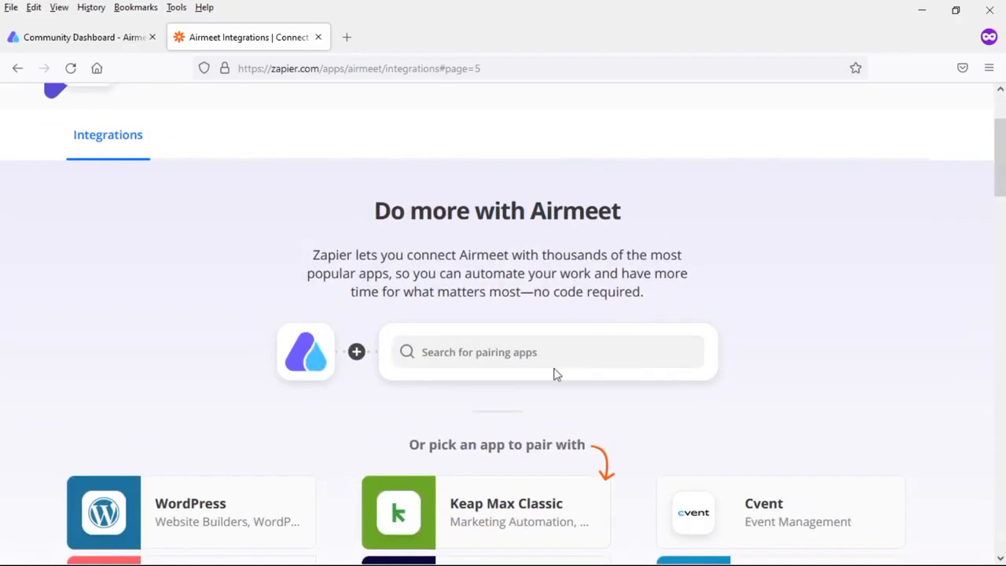
click(540, 355)
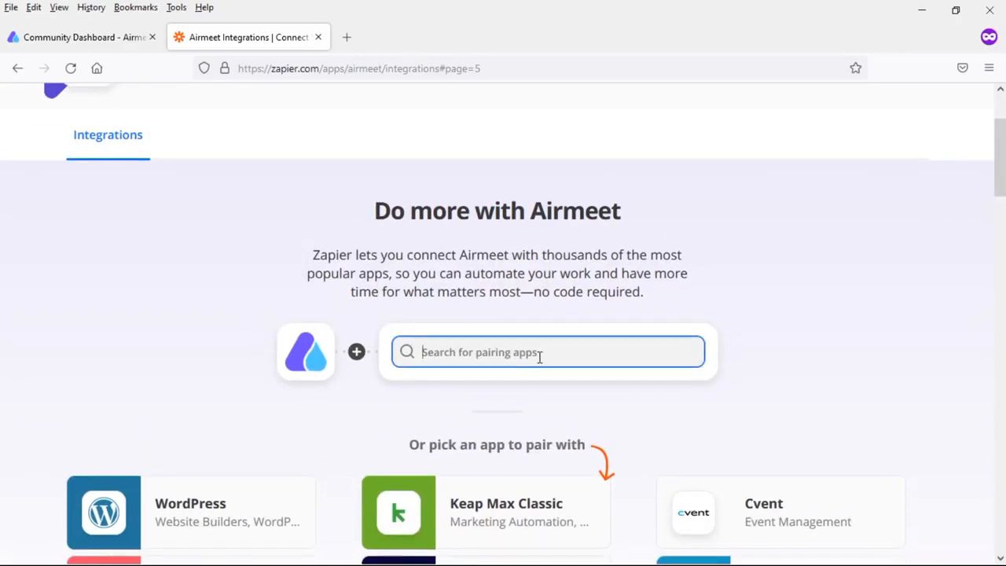
key(ctrl+w)
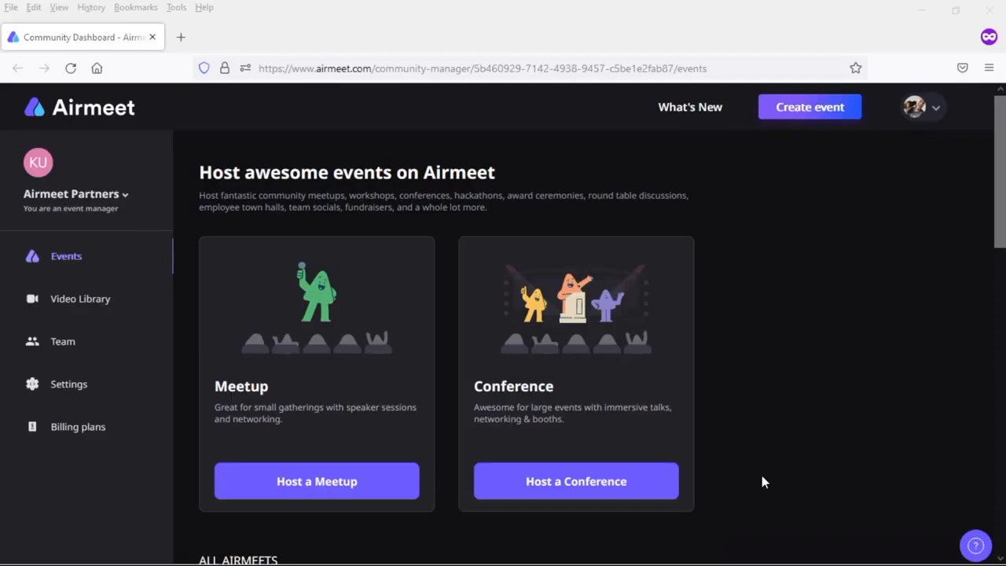
Create a new conference event named Trial Conference, keeping the preset dates, times, time zone and social lounge settings
click(606, 491)
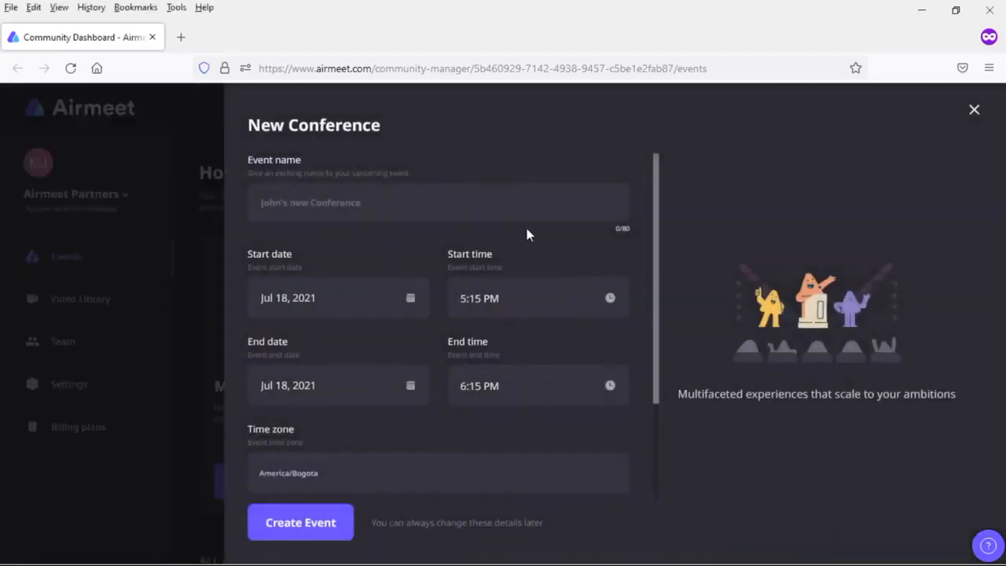
click(398, 207)
text(THsi)
key(BackSpace)
key(BackSpace)
key(BackSpace)
key(BackSpace)
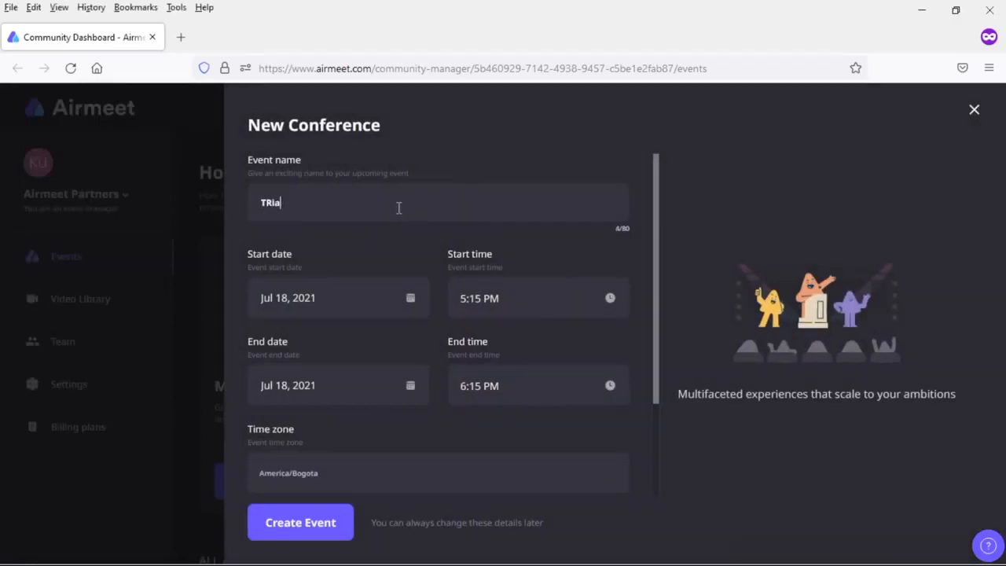
text(rial Conference)
drag(653, 239, 654, 341)
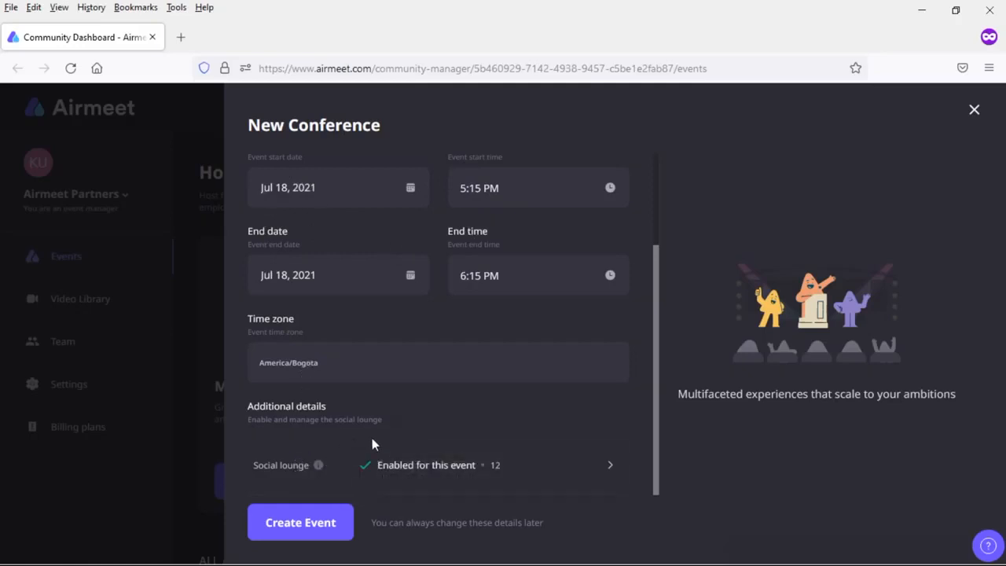
click(304, 528)
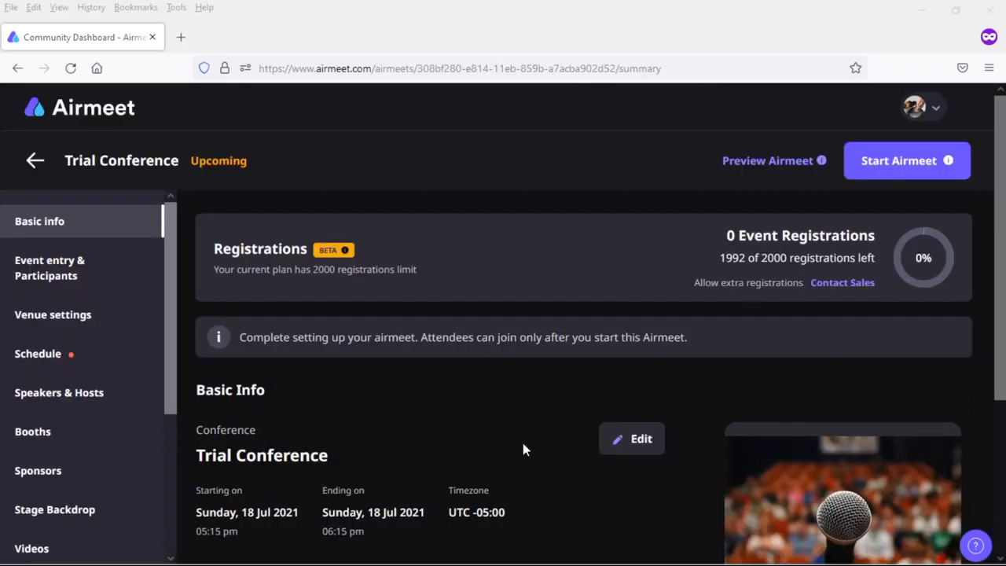
Review the conference's basic info and the choices for who can enter the event, leaving the entry rule as it is
scroll(1004, 473, down, 3)
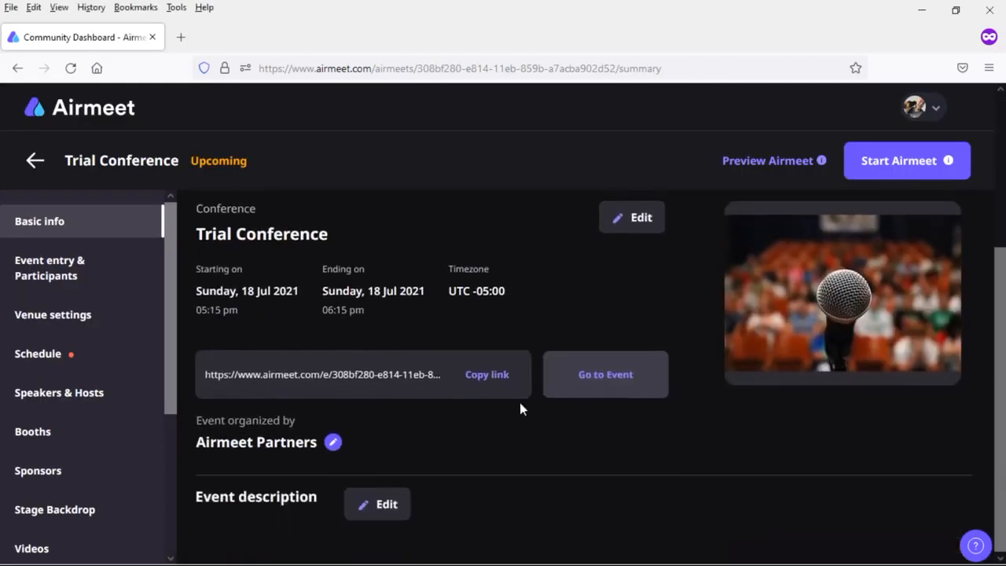
mouse_move(843, 289)
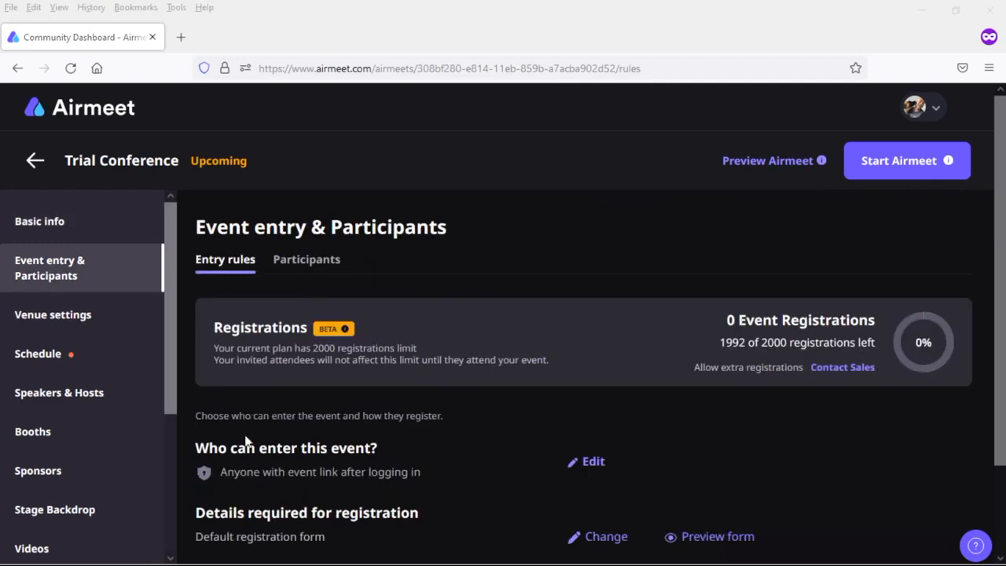
click(590, 465)
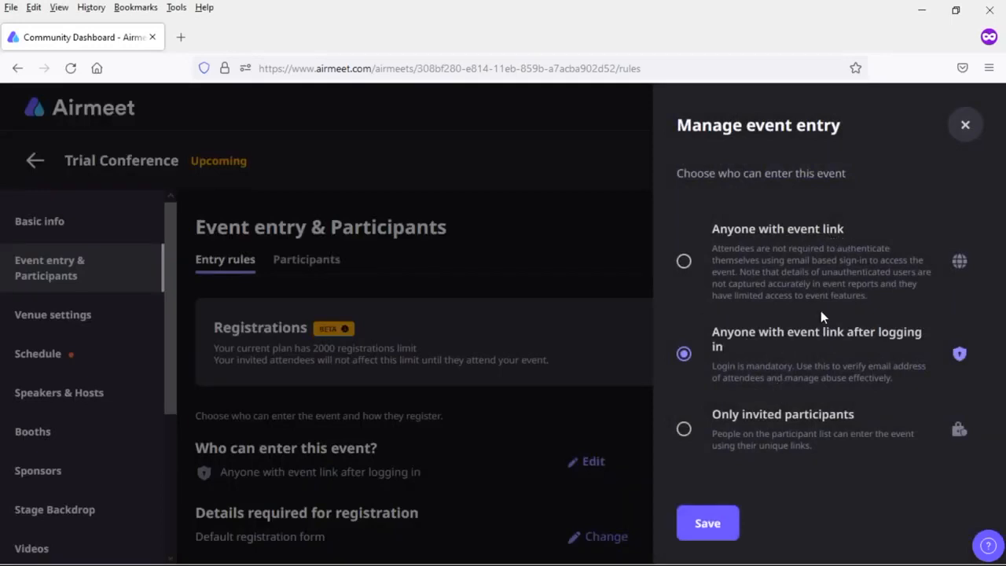
click(969, 137)
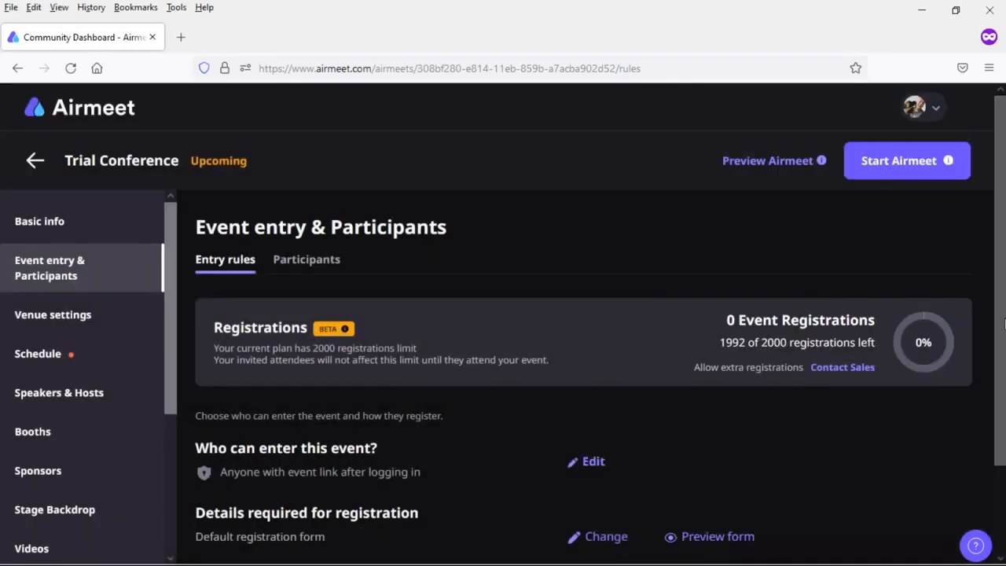
Open the registration form for customization and review its fields and the attendee card options
scroll(366, 527, down, 2)
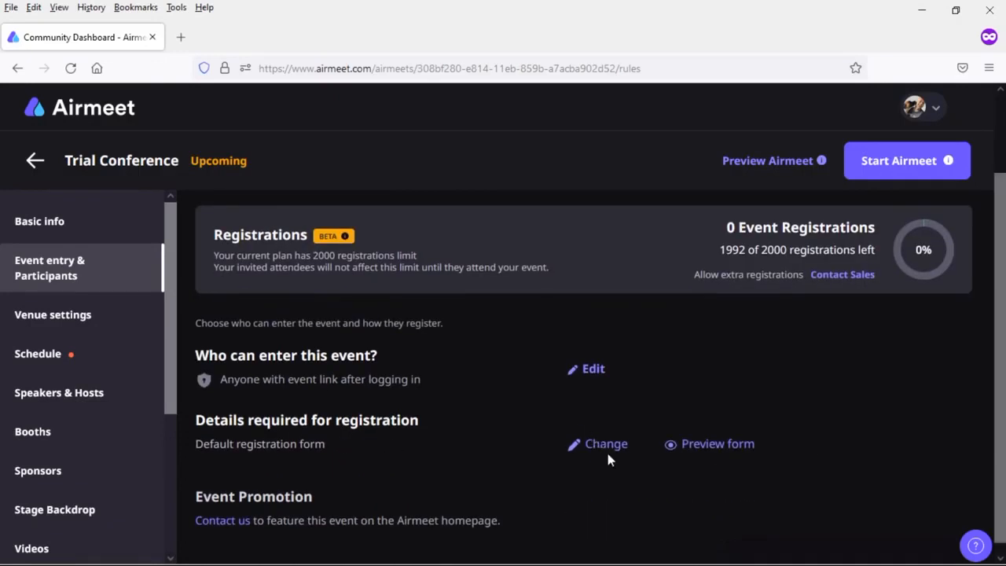
click(606, 448)
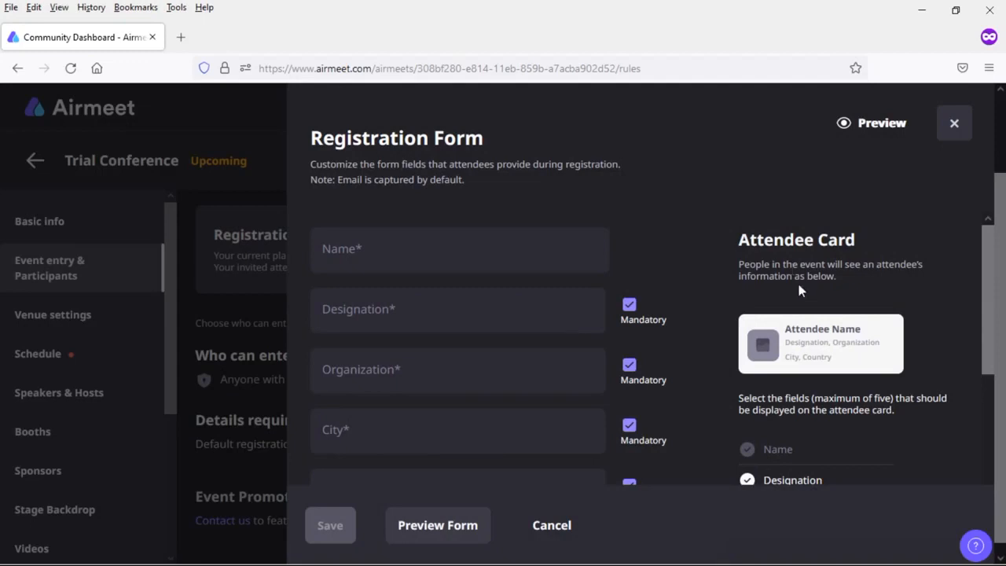
mouse_move(988, 228)
mouse_down()
mouse_move(984, 335)
mouse_move(994, 244)
mouse_up()
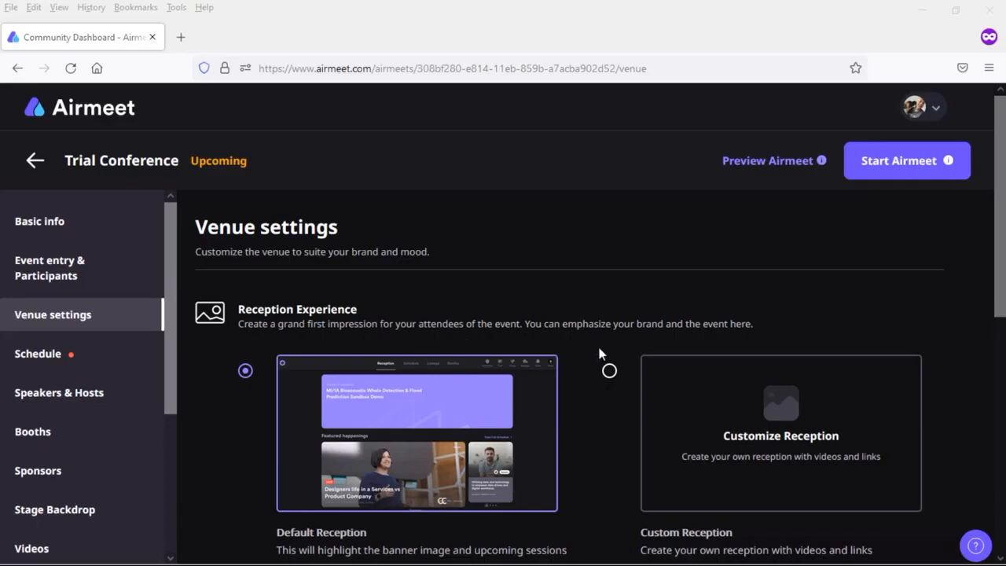
Review the default reception and banner image in the Venue settings, and view the objects offered for a custom reception
scroll(1000, 314, down, 2)
mouse_move(1003, 335)
mouse_down()
mouse_move(1003, 367)
mouse_move(1003, 351)
mouse_up()
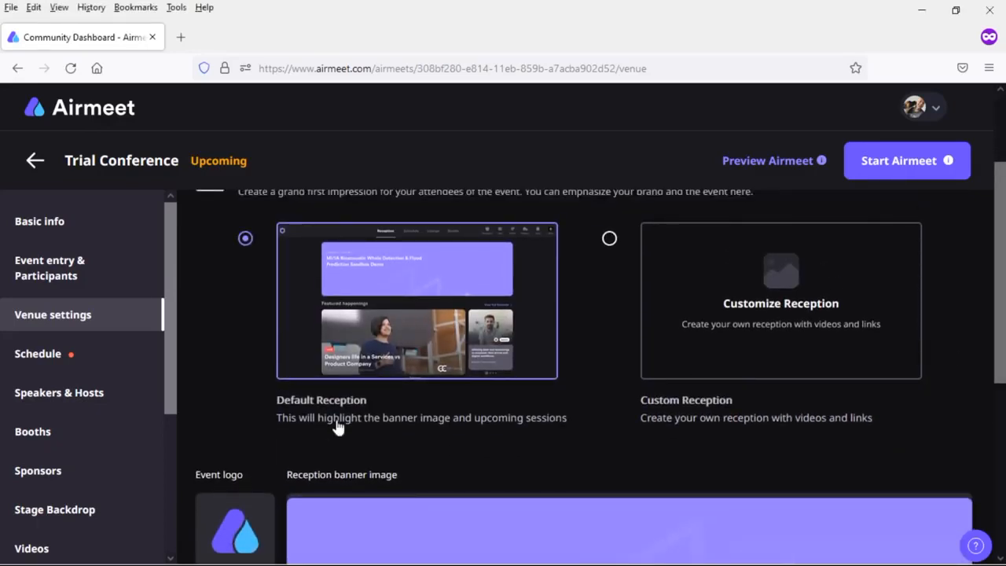
scroll(1002, 393, down, 3)
drag(1004, 407, 1004, 418)
mouse_move(407, 406)
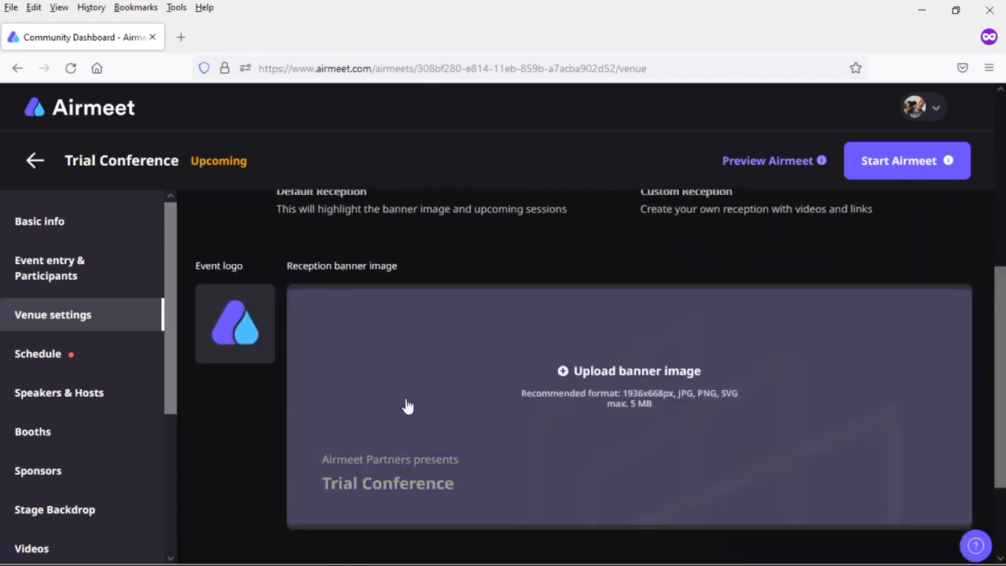
scroll(1001, 361, up, 3)
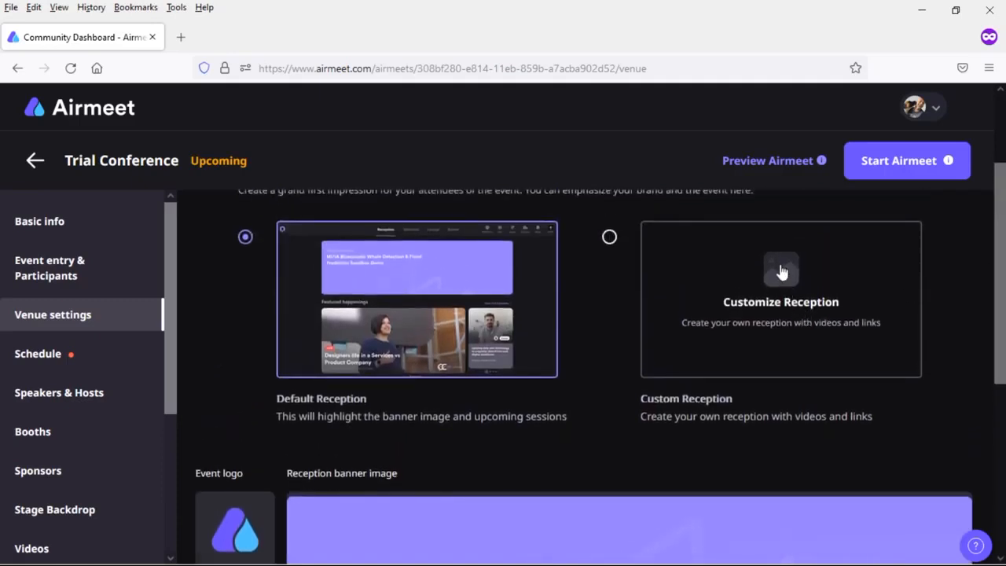
click(783, 271)
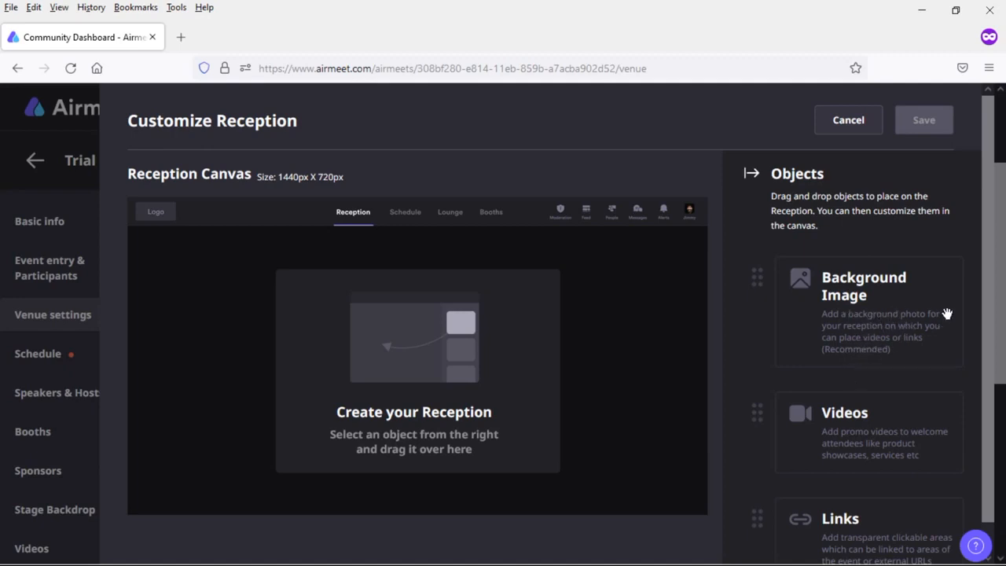
drag(987, 291, 981, 370)
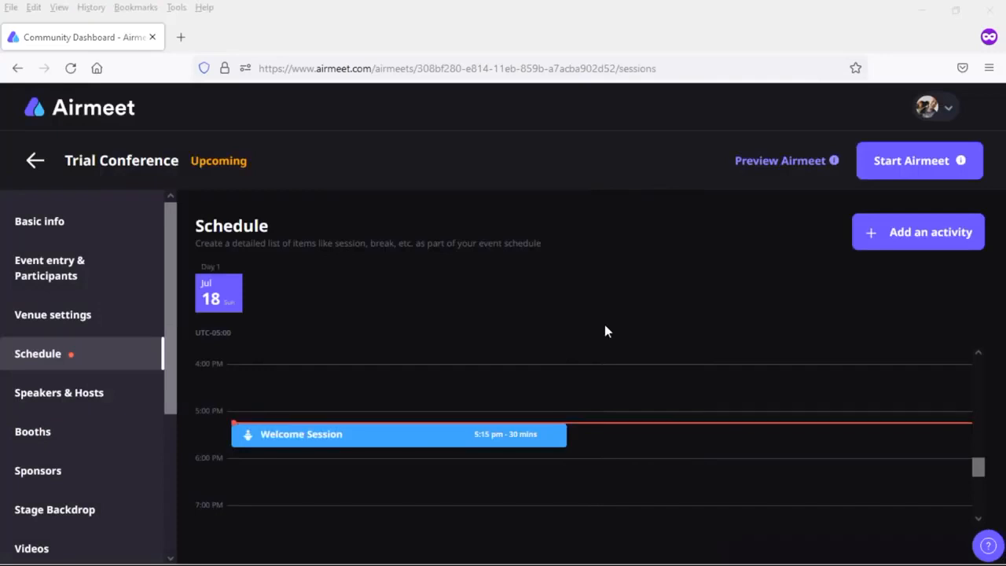
Review the editable details of the Welcome Session and the activity types that can be added to the schedule
click(334, 445)
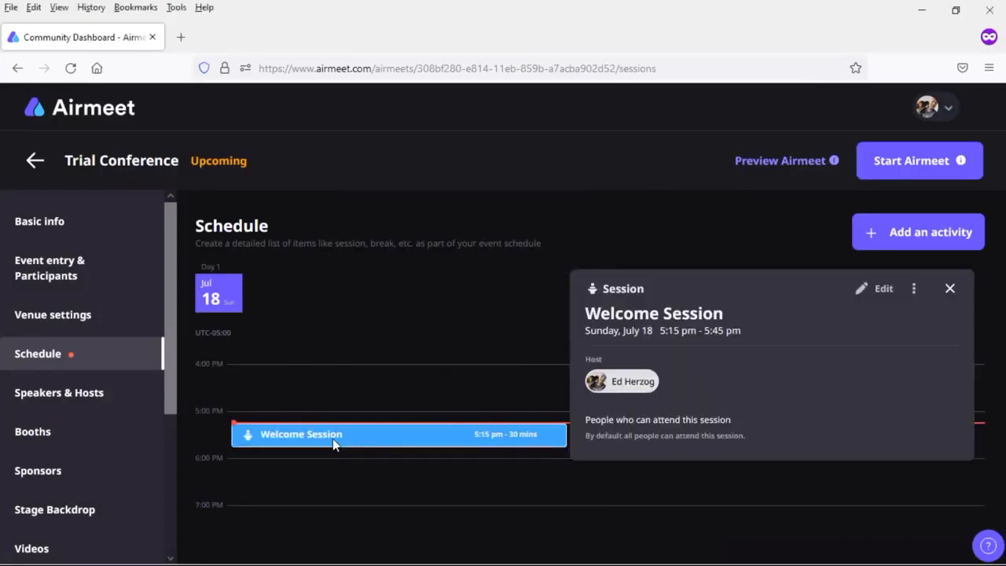
click(865, 288)
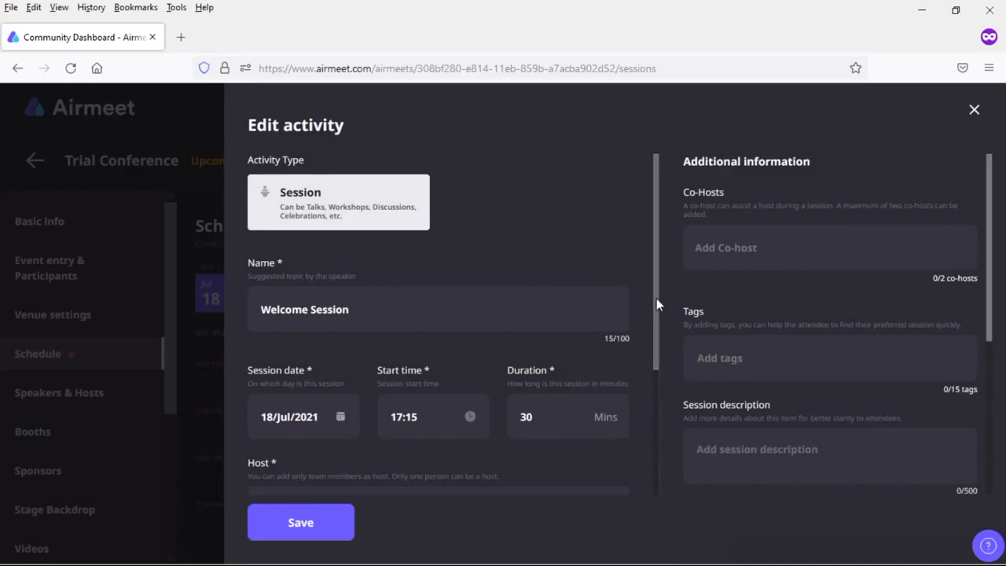
scroll(656, 298, down, 2)
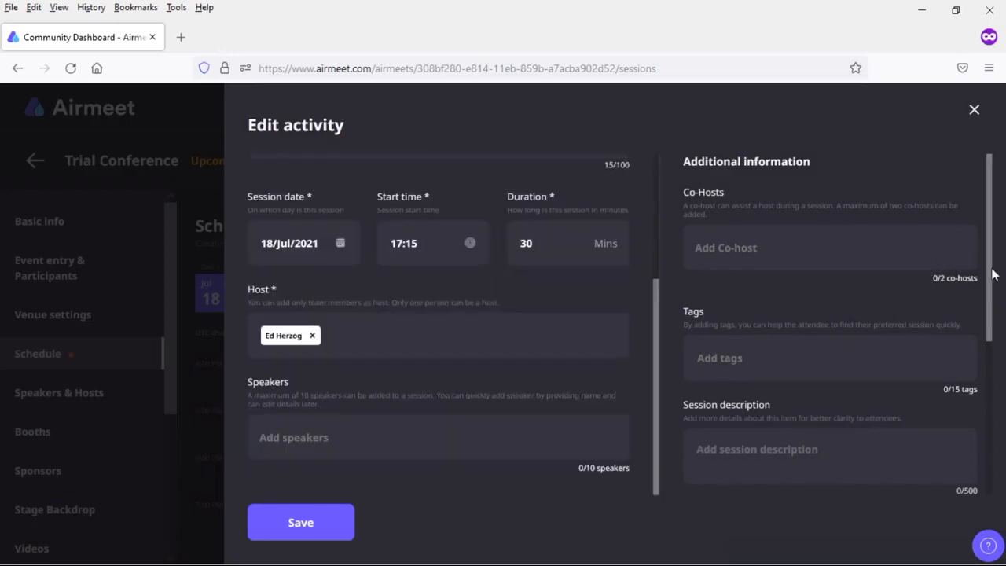
drag(993, 269, 984, 458)
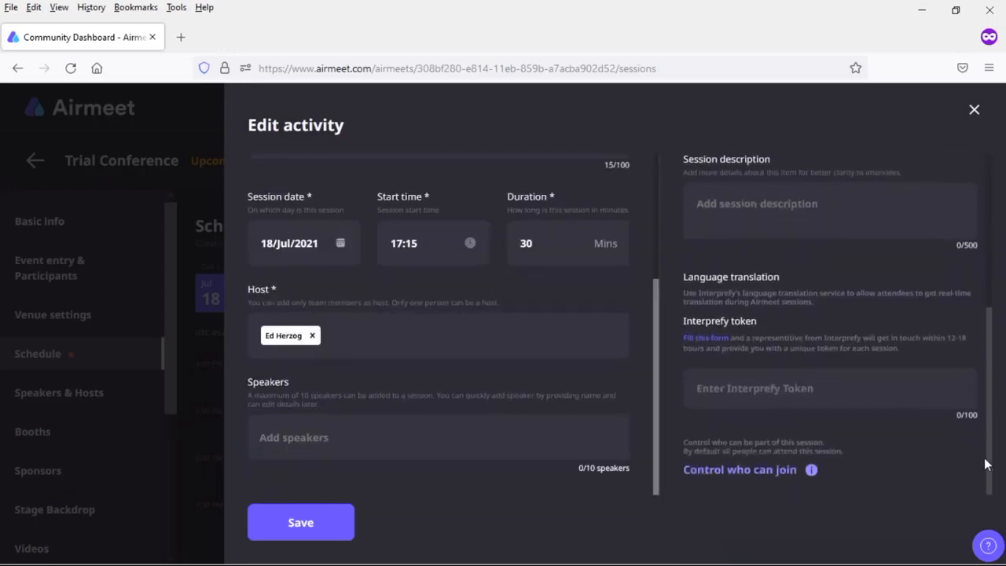
click(974, 111)
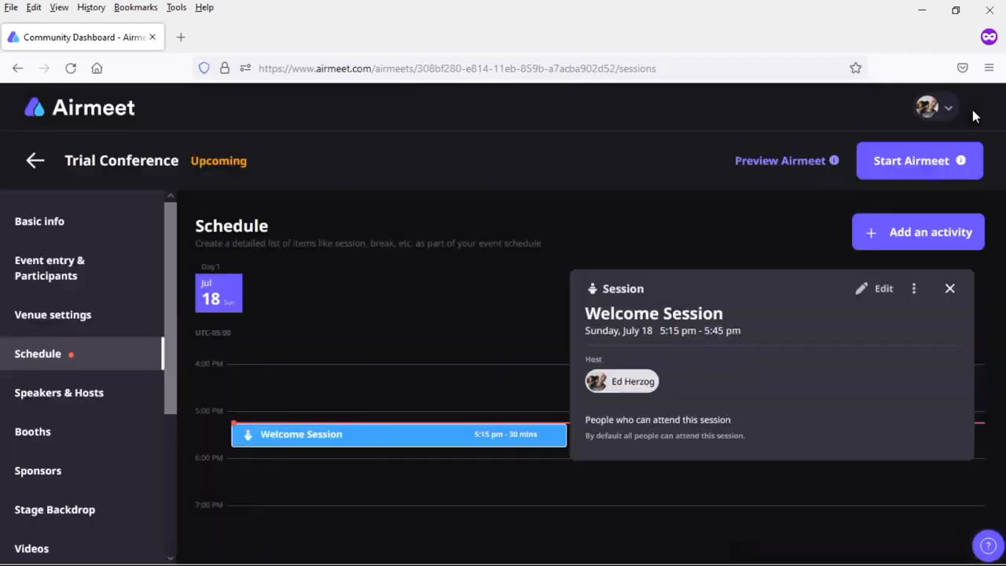
click(899, 233)
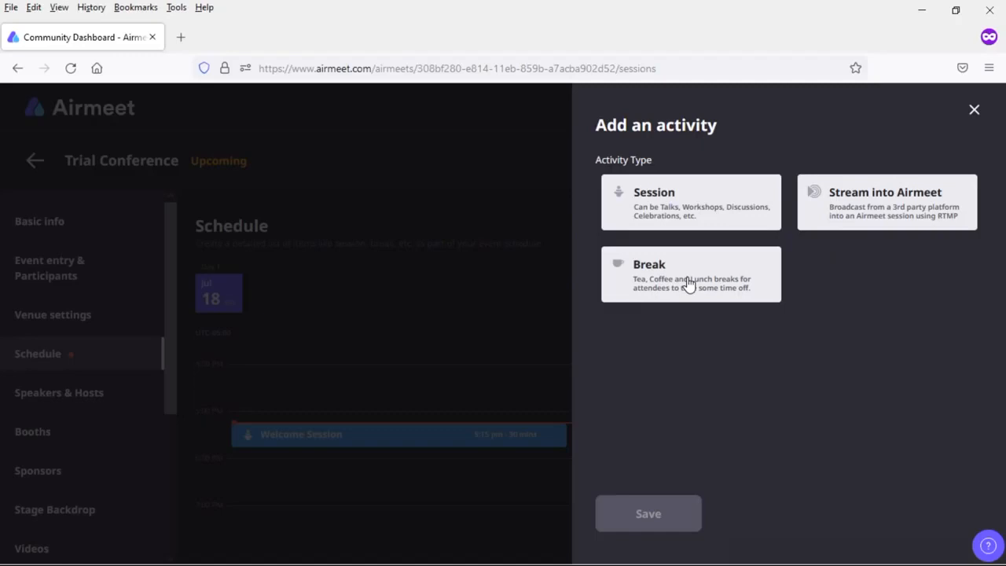
click(979, 113)
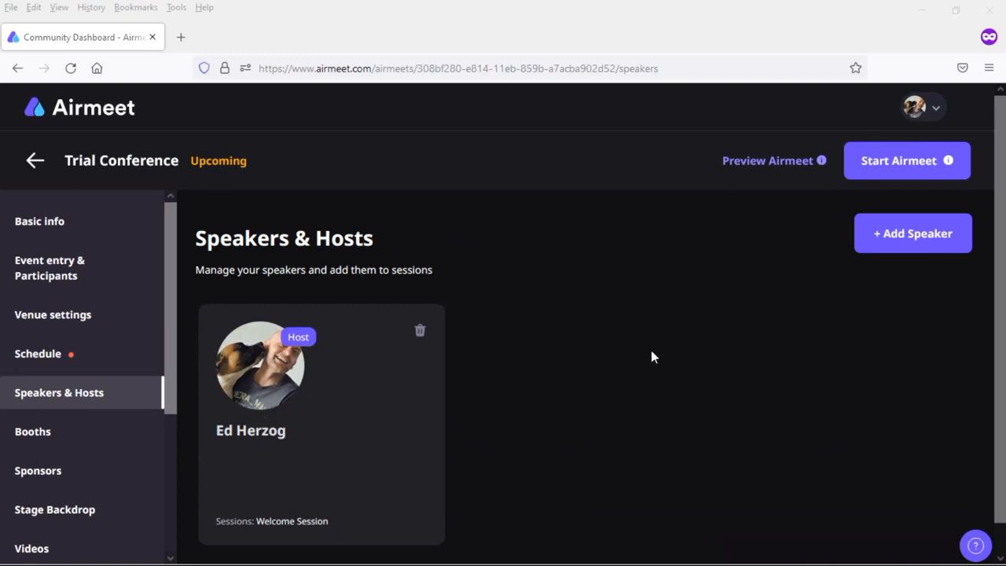
Open the form for adding a speaker and review all its fields
click(914, 234)
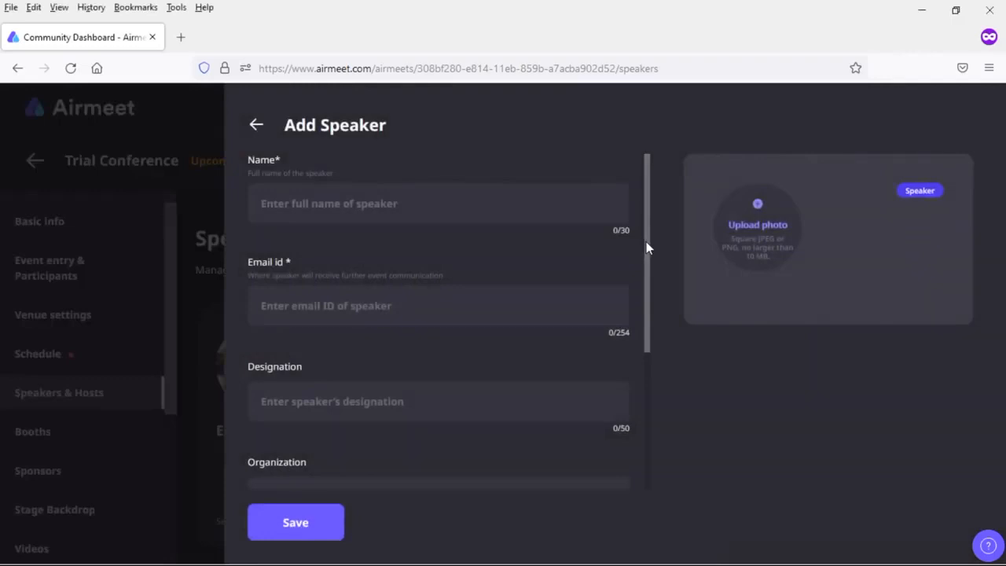
drag(646, 248, 654, 411)
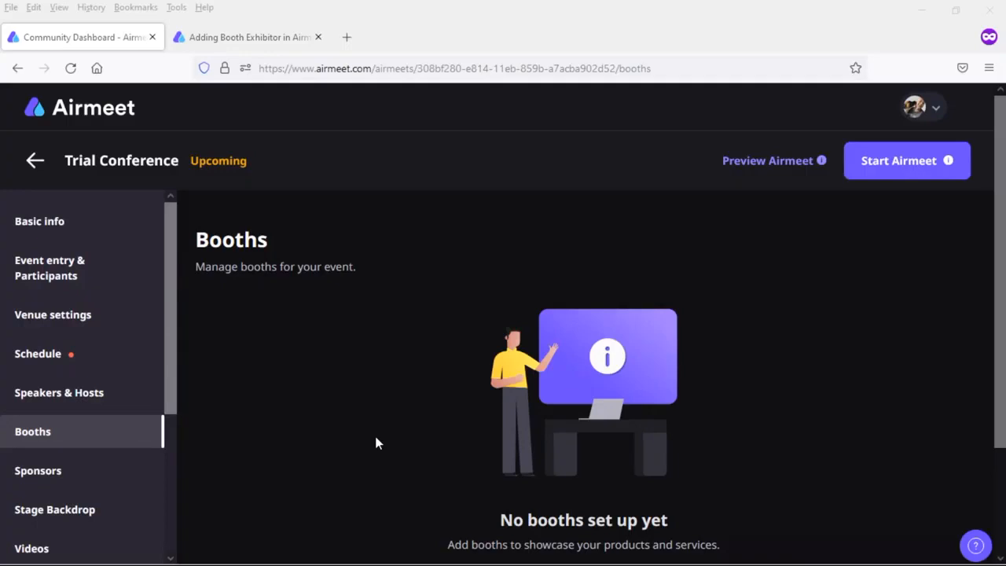
Review the form for adding a booth, and read the help article on adding booth exhibitors before closing it
scroll(376, 442, down, 3)
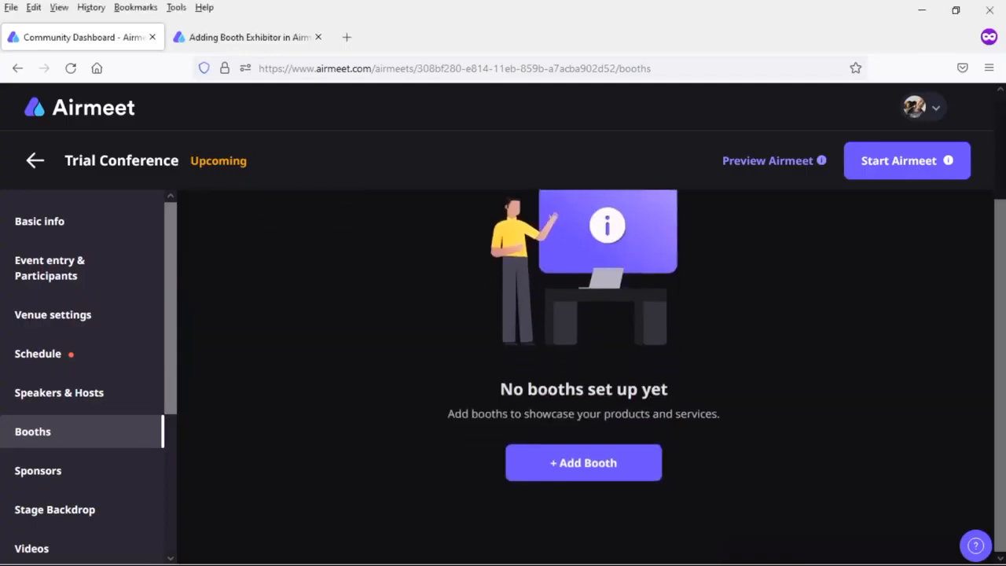
click(589, 467)
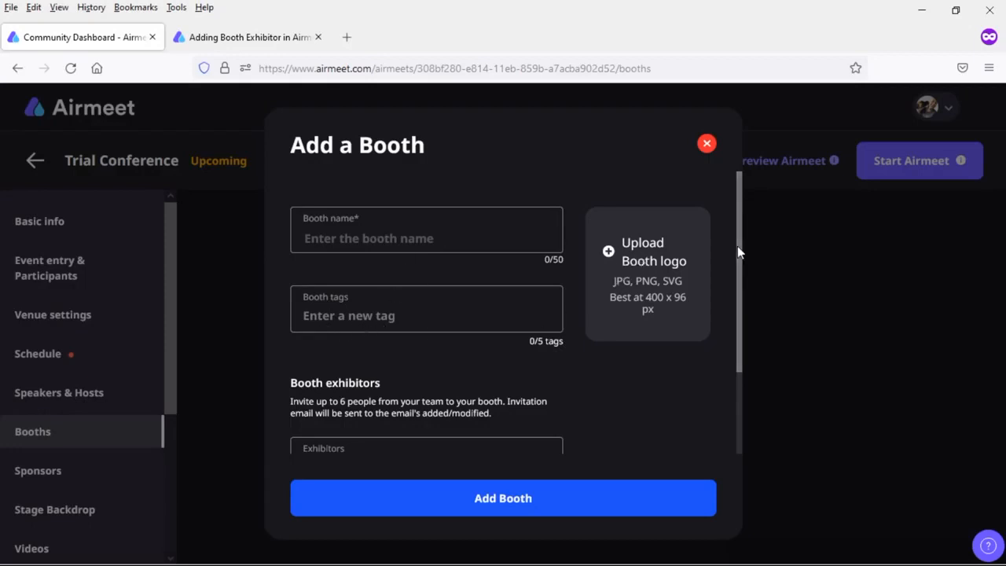
drag(737, 246, 739, 330)
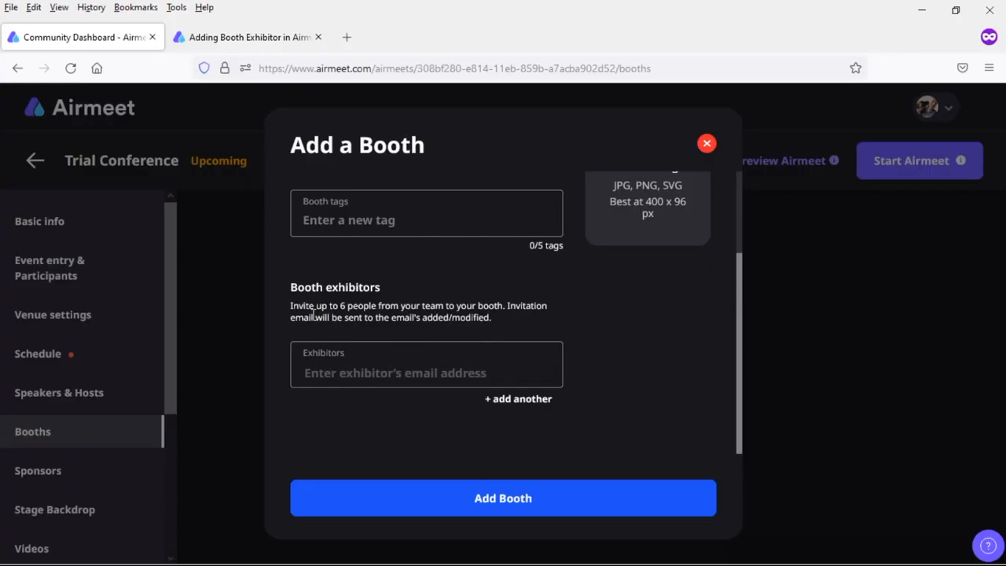
click(706, 144)
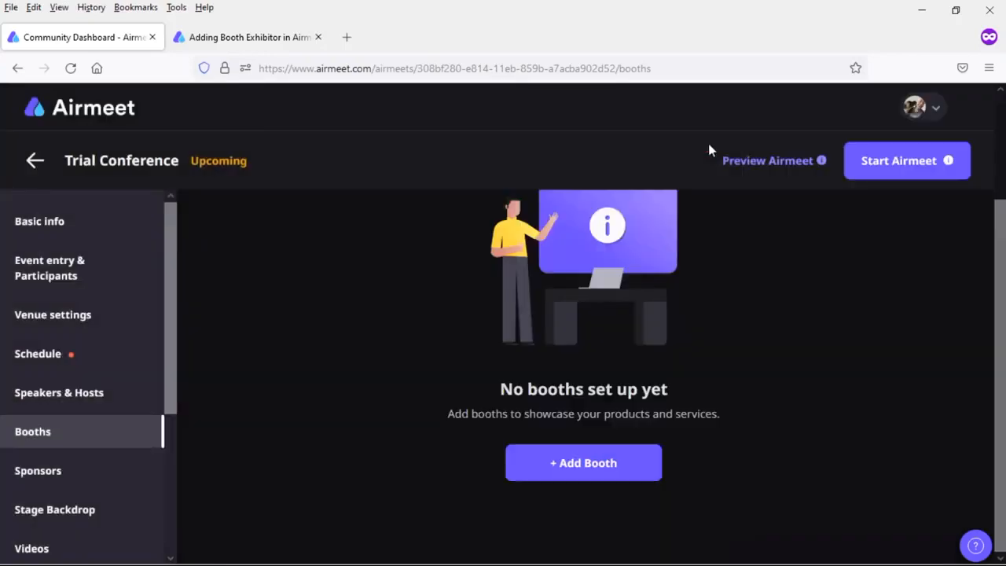
click(282, 43)
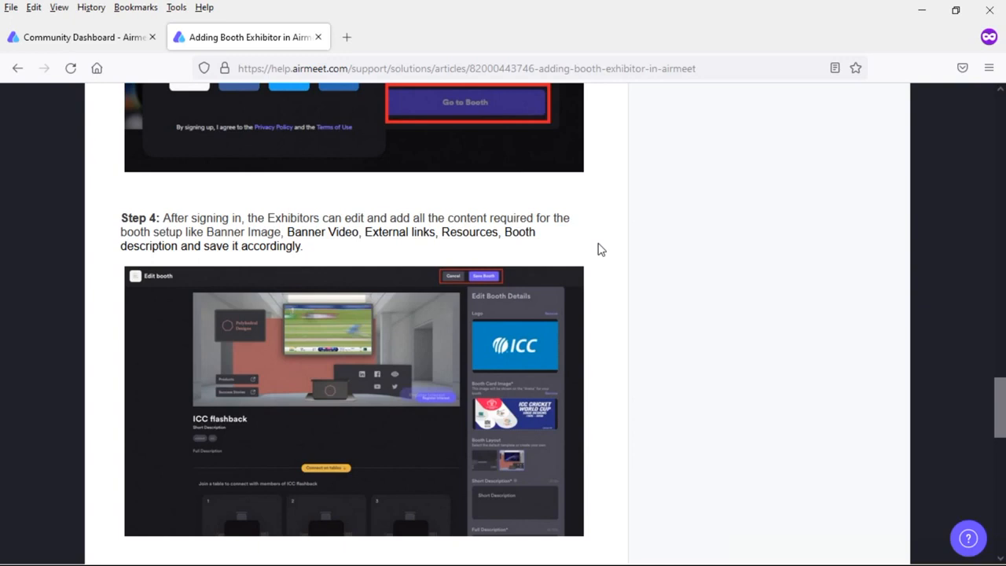
key(ctrl+w)
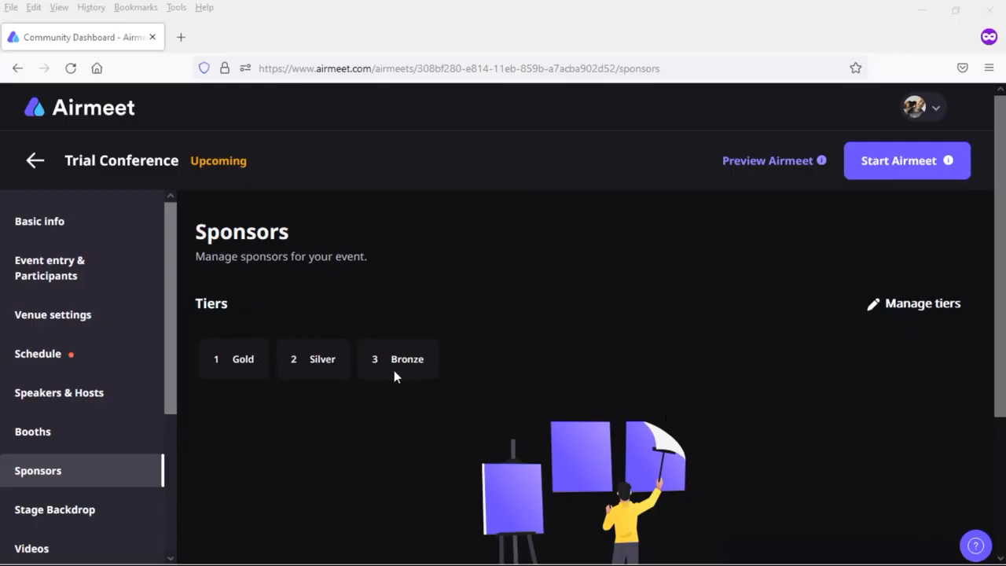
Review the sponsor tier management without saving, and open the form for adding a sponsor
click(887, 306)
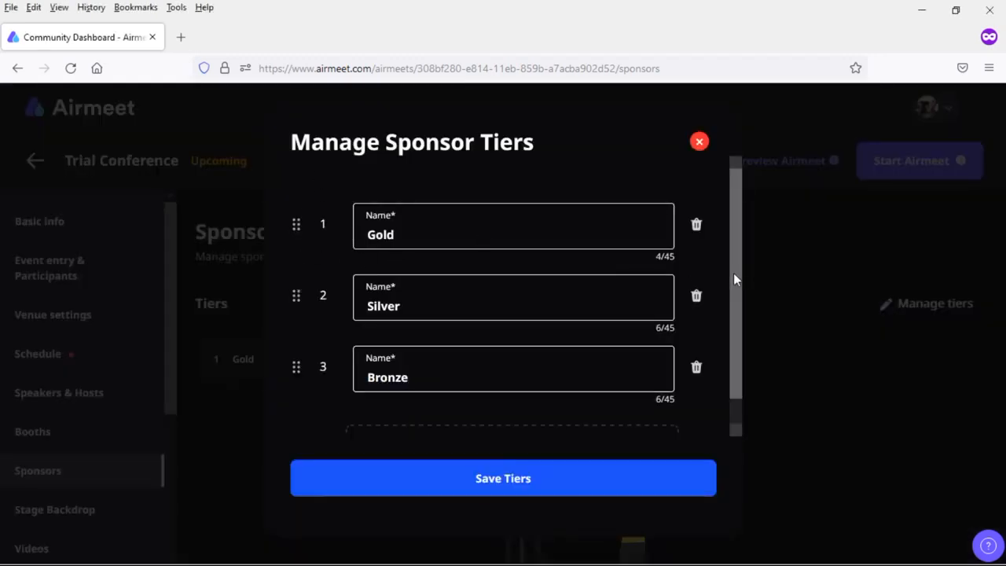
scroll(732, 275, down, 1)
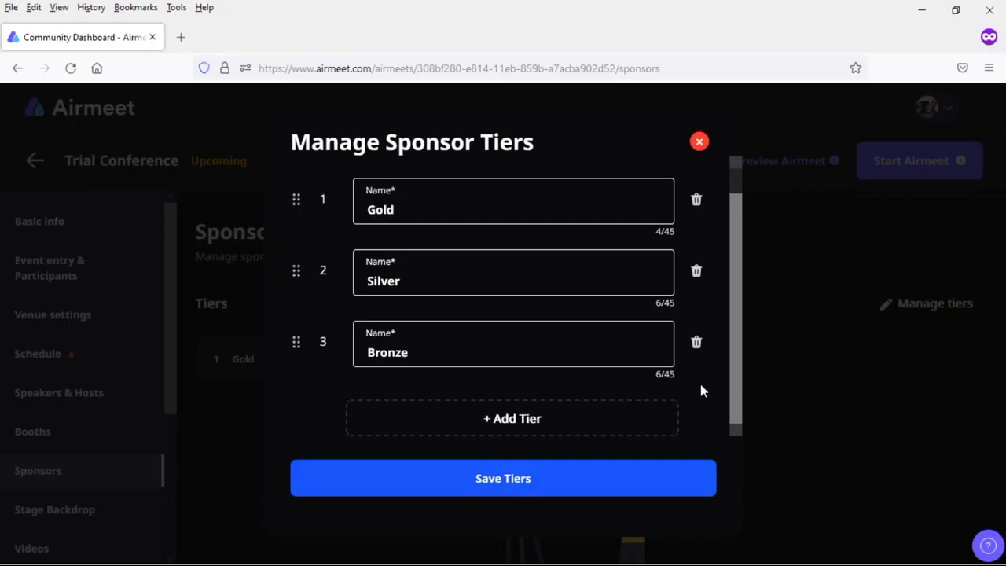
click(699, 141)
scroll(682, 493, down, 3)
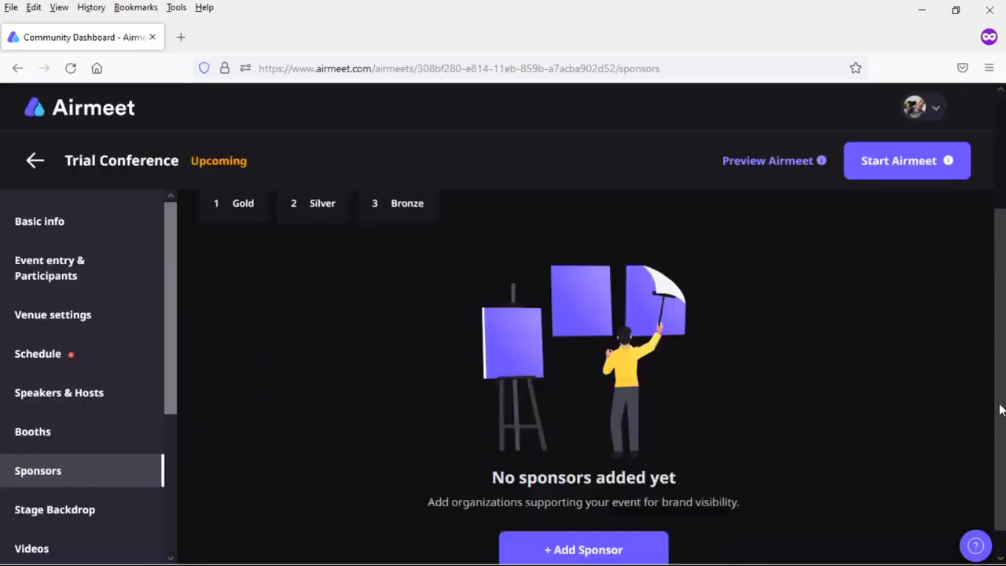
click(577, 533)
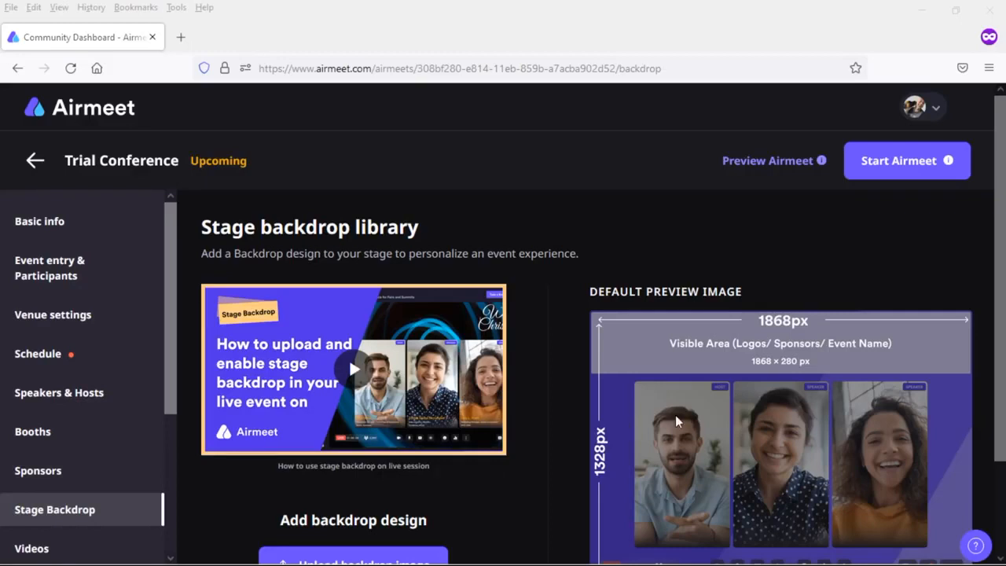
Review the stage backdrop library of the Trial Conference and open the backdrop image upload
drag(1000, 327, 1000, 380)
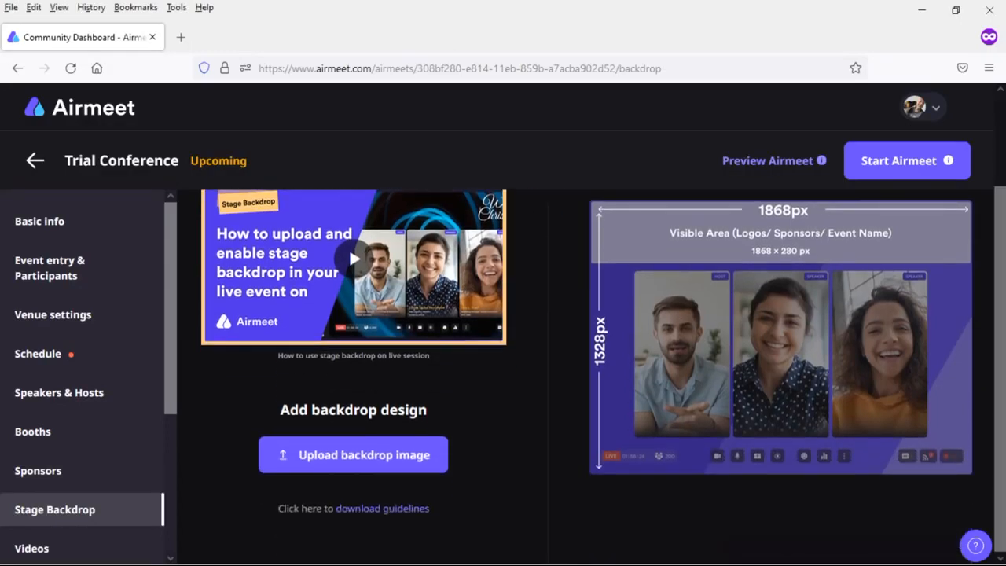
click(357, 458)
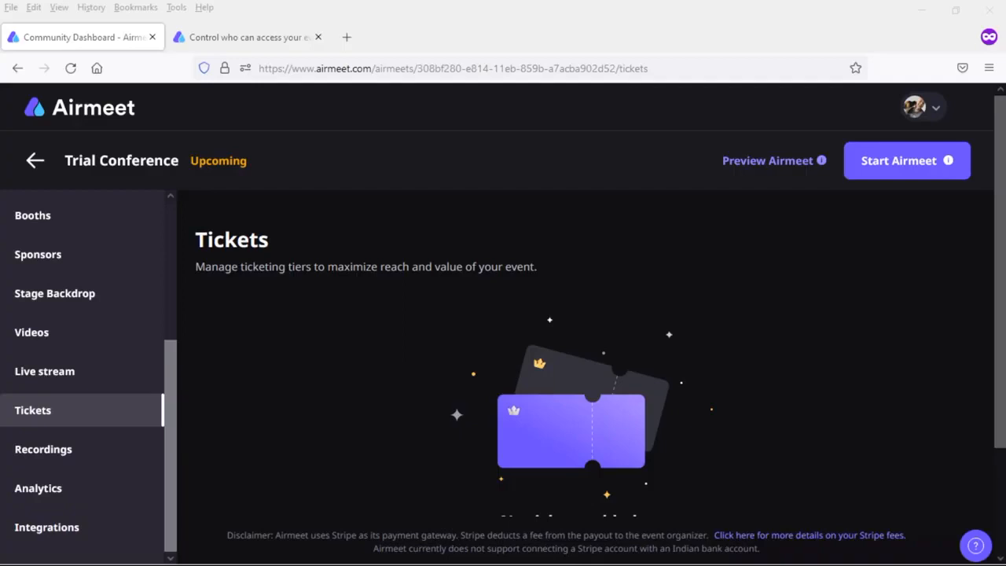
Open the form for adding a ticket, review its fields down to the attendee message, and close it without adding one
scroll(582, 377, down, 2)
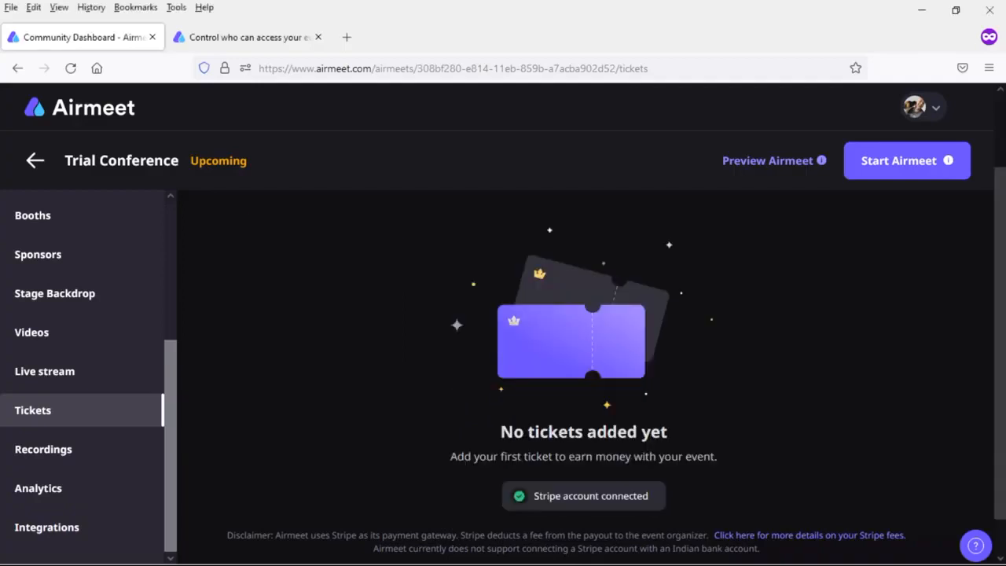
click(563, 507)
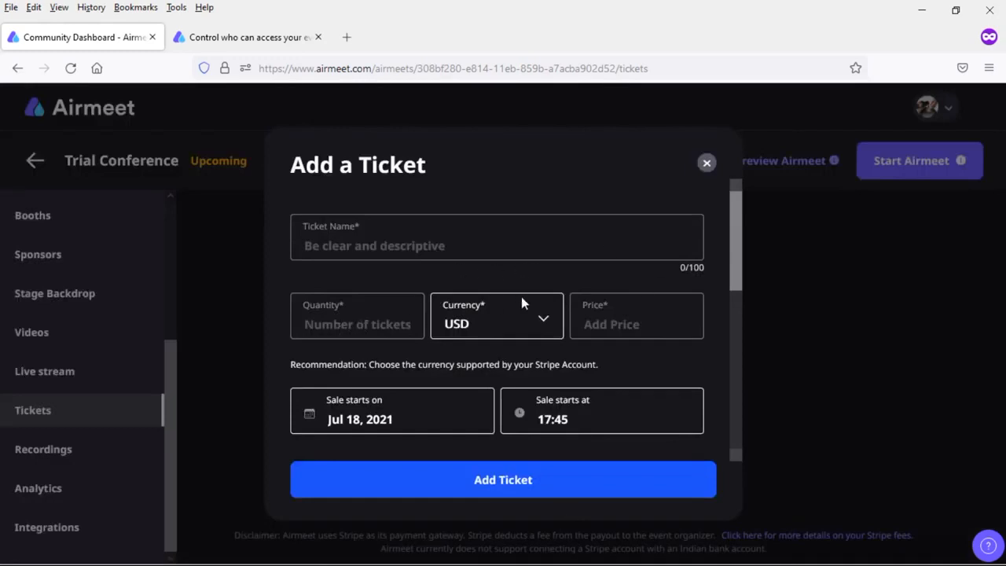
drag(739, 269, 730, 439)
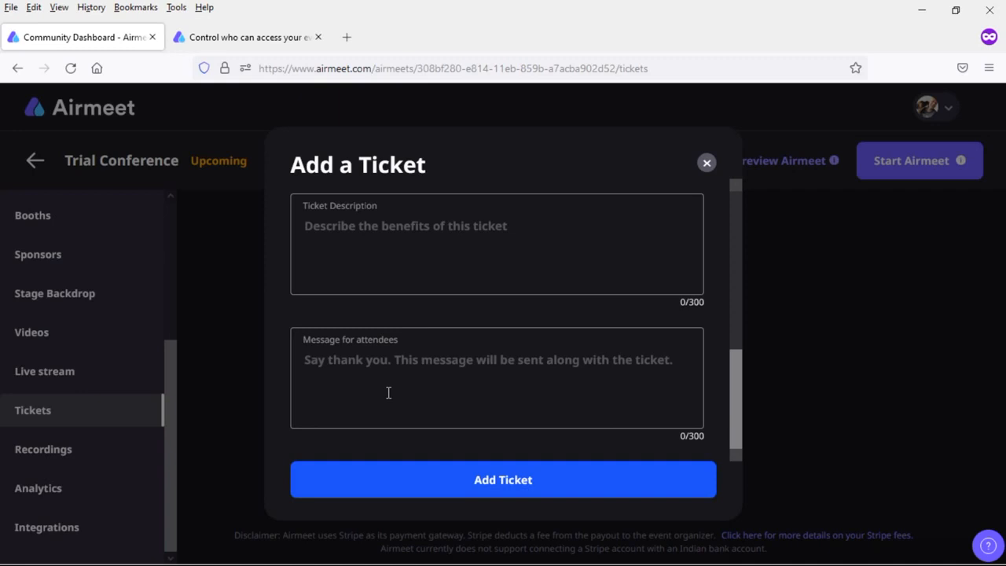
click(706, 163)
Read the Conference Format part of the analytics report help article, and return to the Trial Conference to open its integrations
click(222, 43)
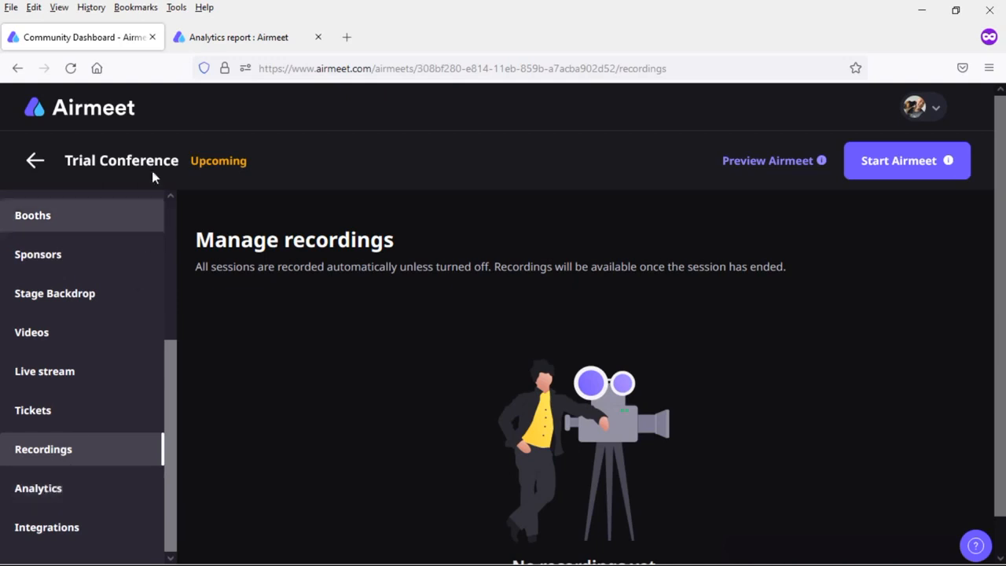
click(237, 39)
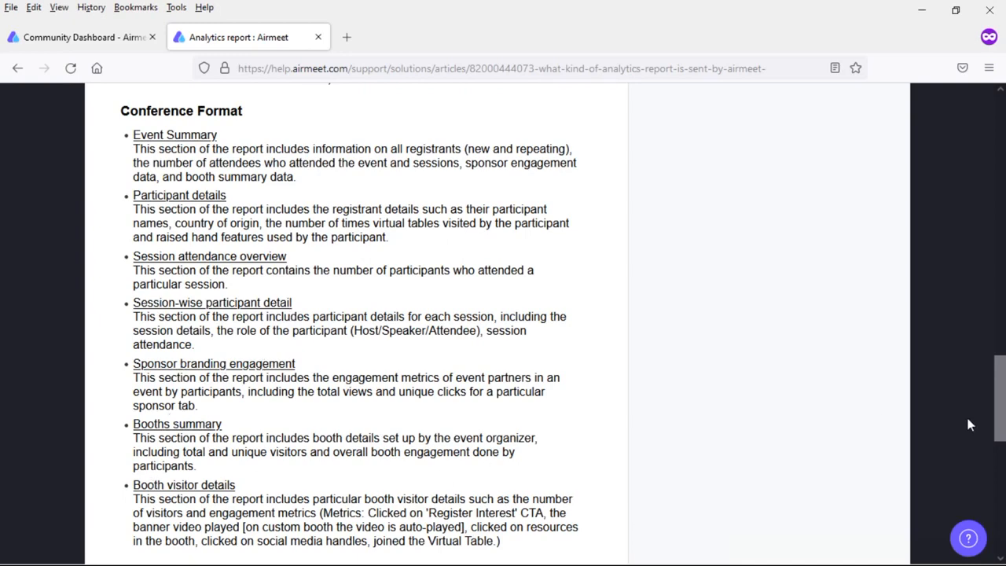
drag(1002, 418, 1001, 456)
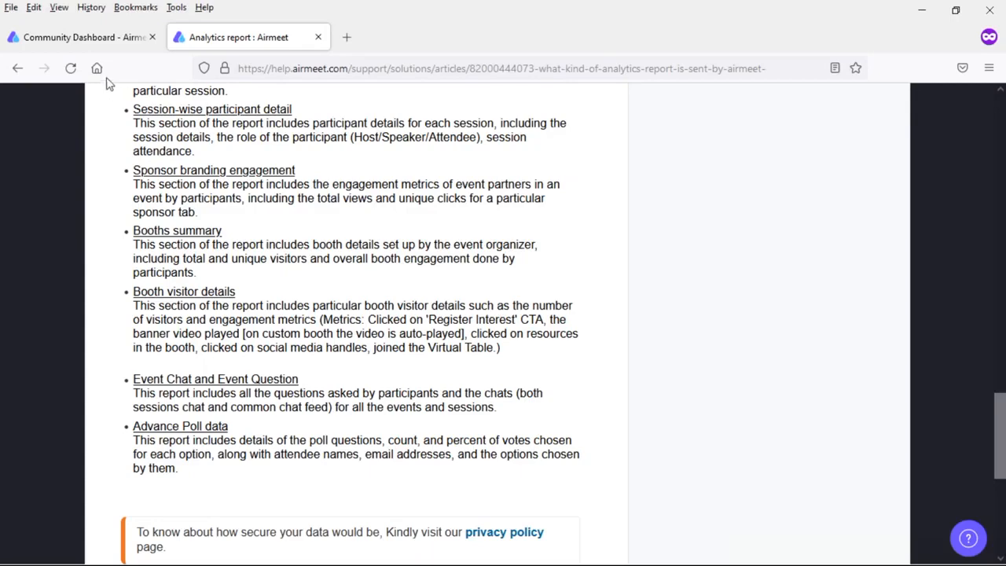
click(69, 39)
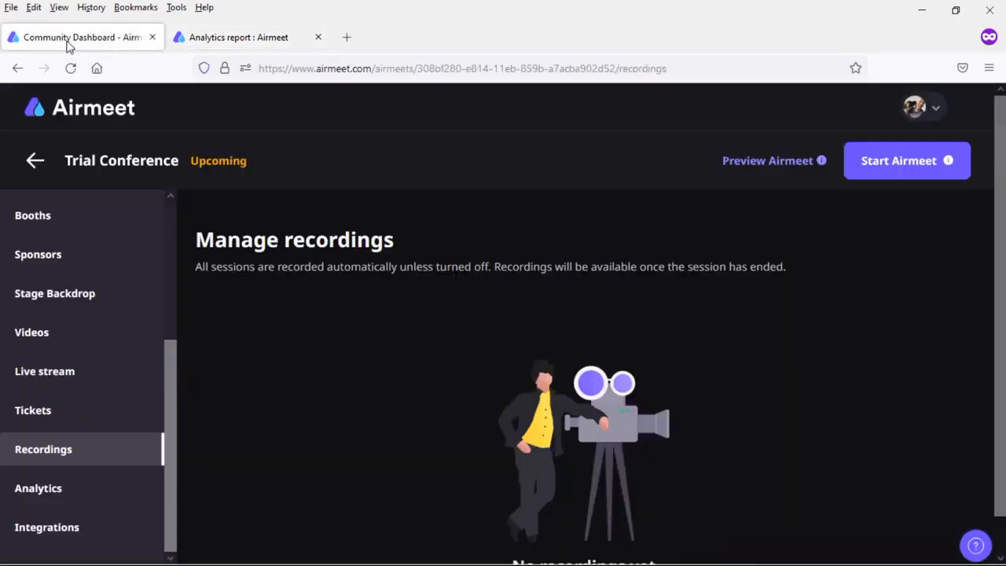
click(52, 528)
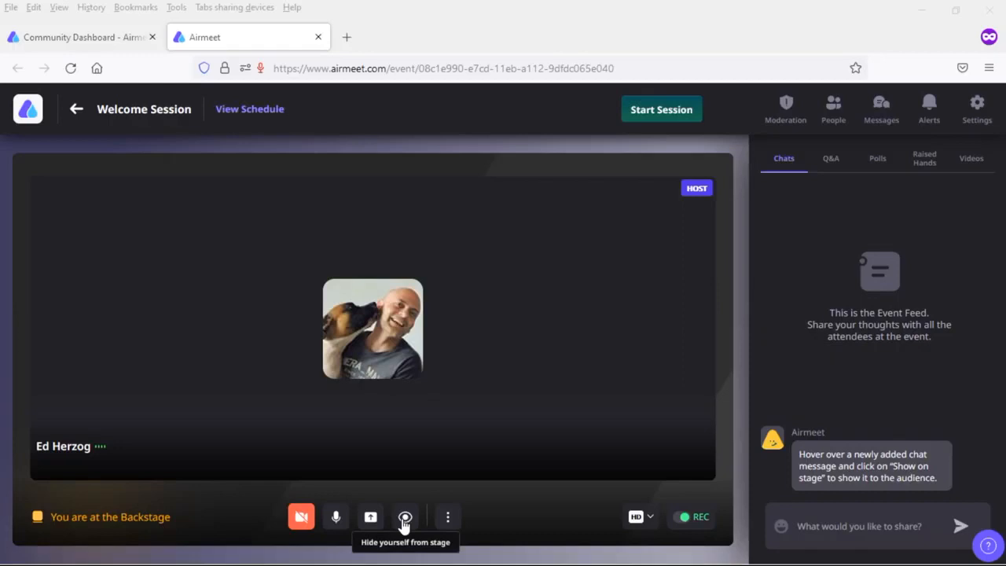
Review the backstage's additional host options and the video quality choices without changing them
click(447, 517)
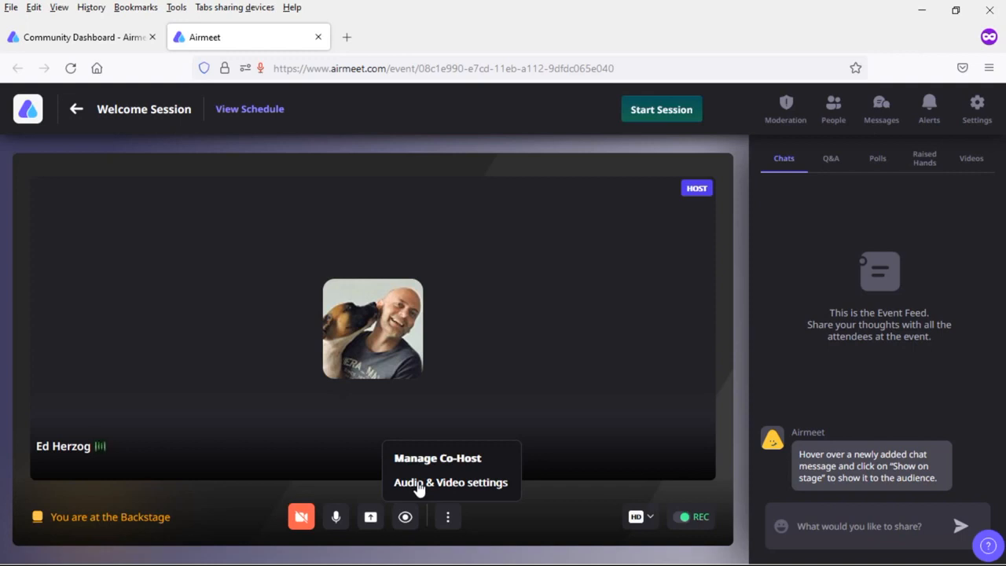
click(519, 533)
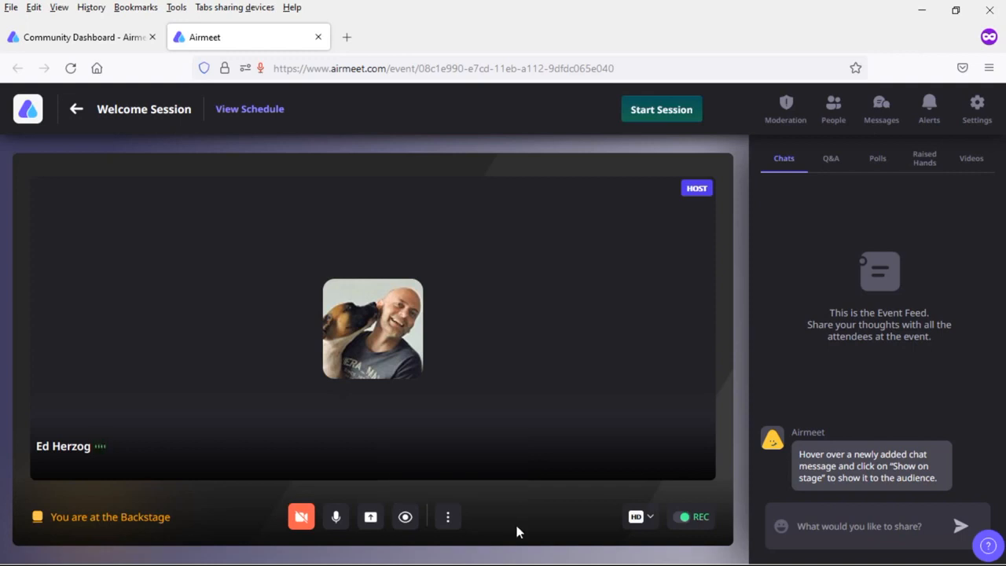
click(650, 519)
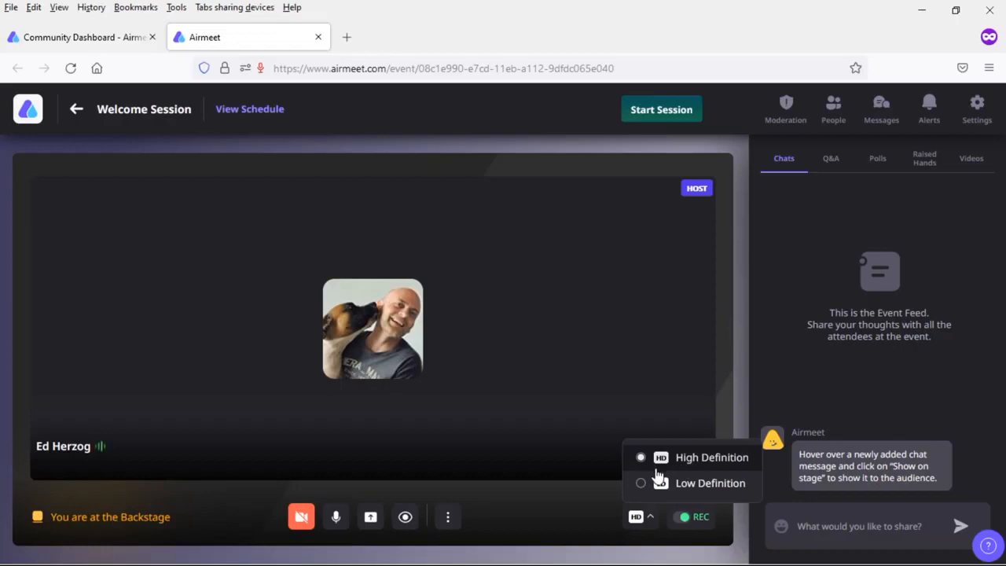
click(580, 499)
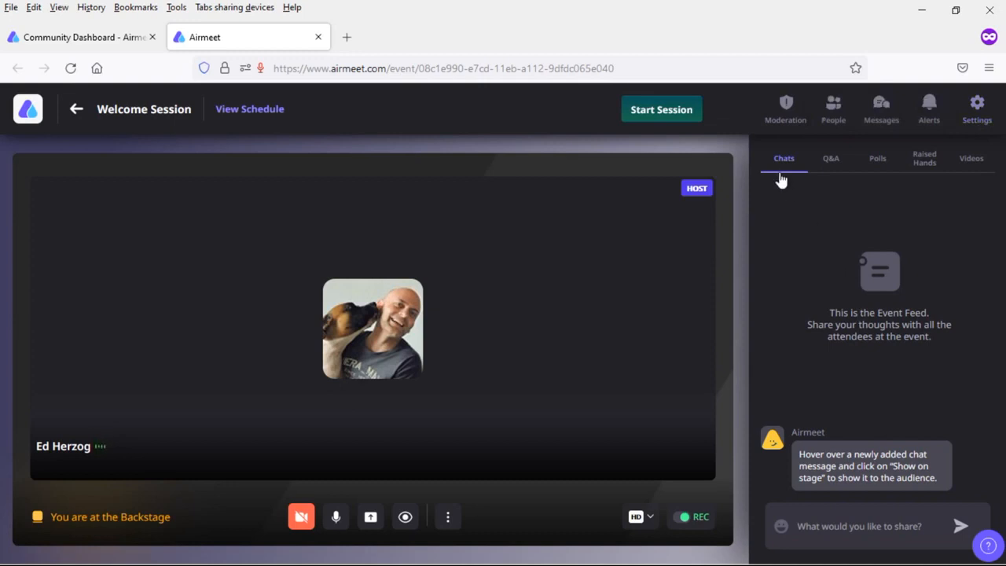
Review the Welcome Session's Q&A, polls, raised hands and videos, and check the emoji reactions in the live session
click(831, 160)
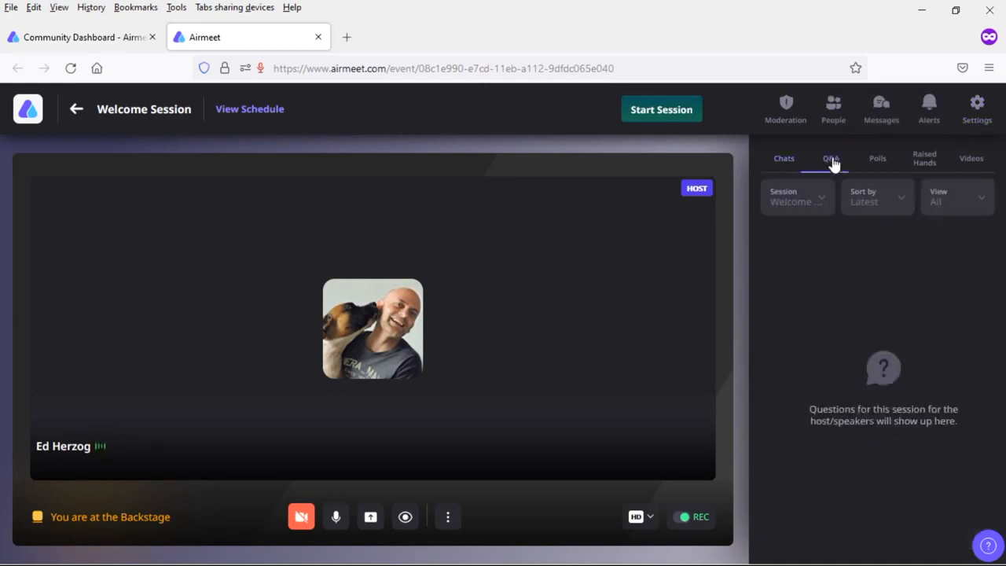
click(877, 161)
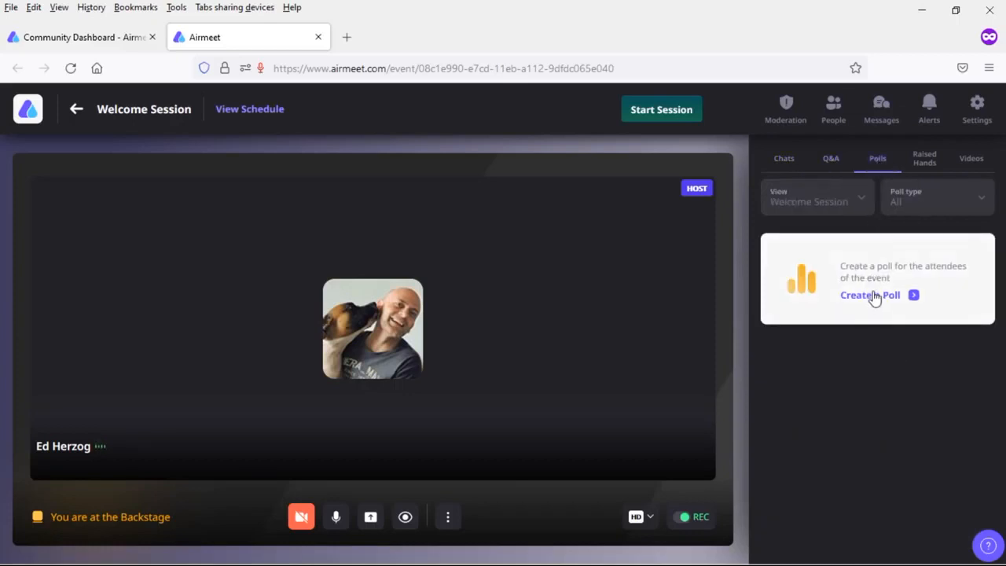
click(928, 169)
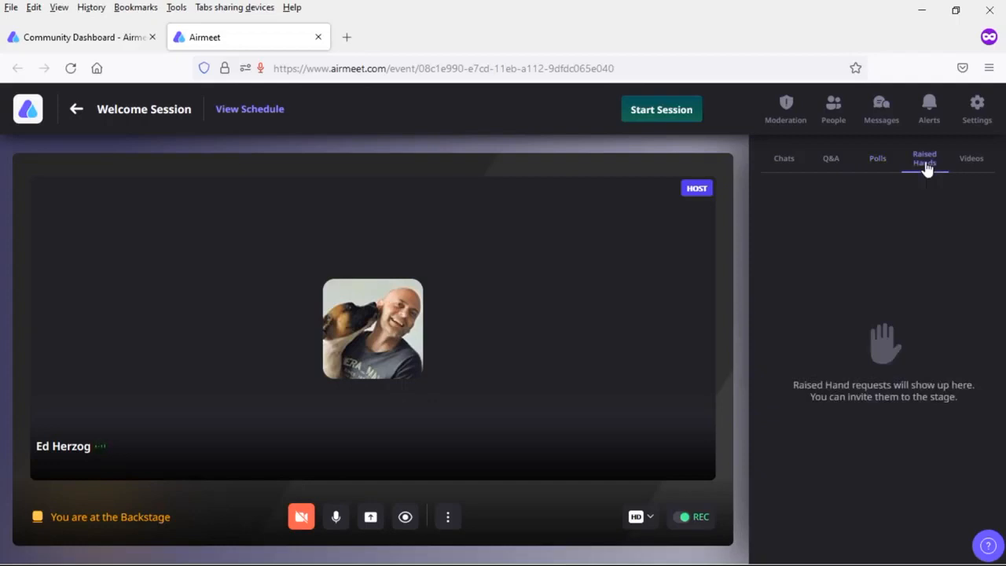
click(964, 165)
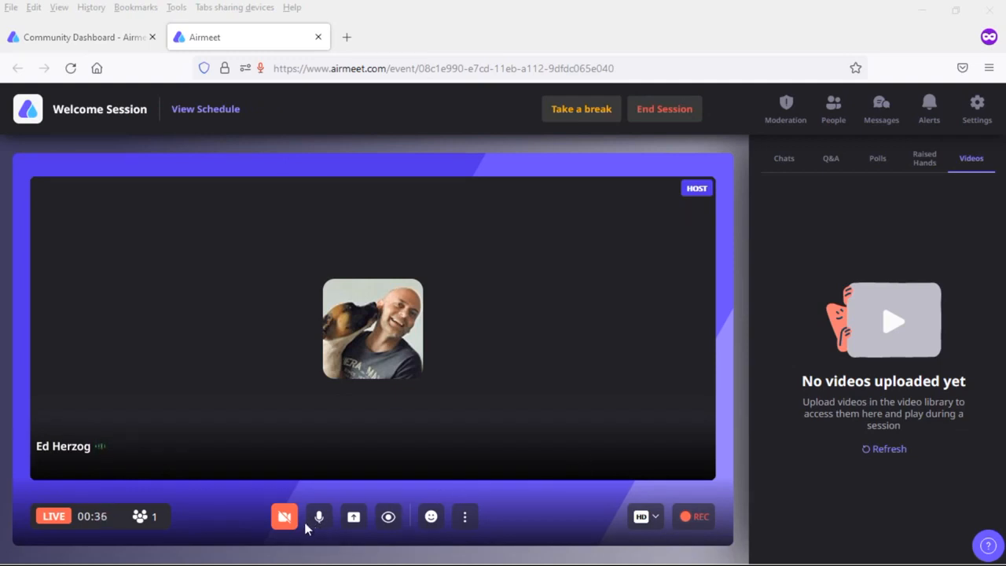
click(434, 522)
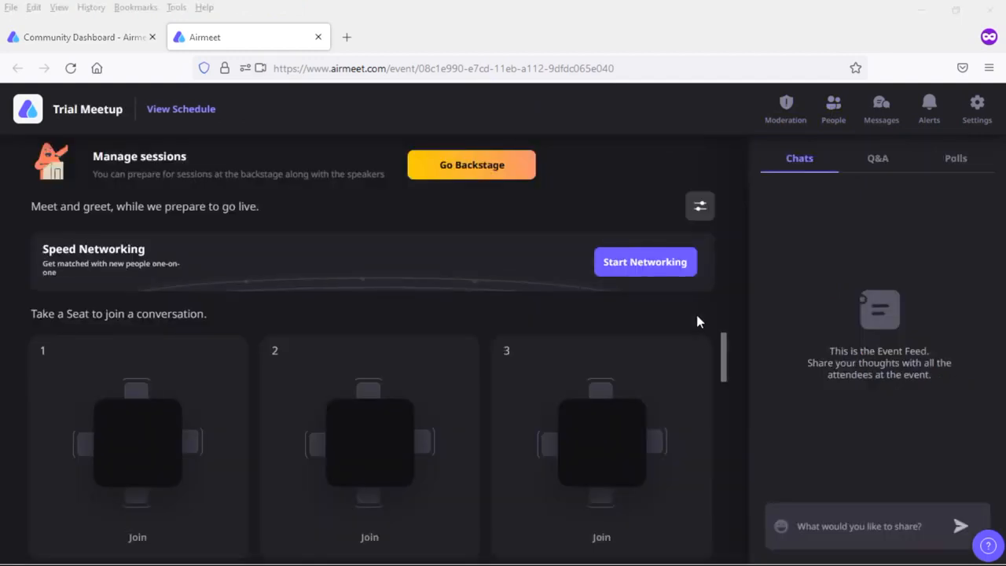
Review the Social Lounge configuration of the Trial Meetup, including speed networking, and look over the lounge tables without changing anything
click(698, 209)
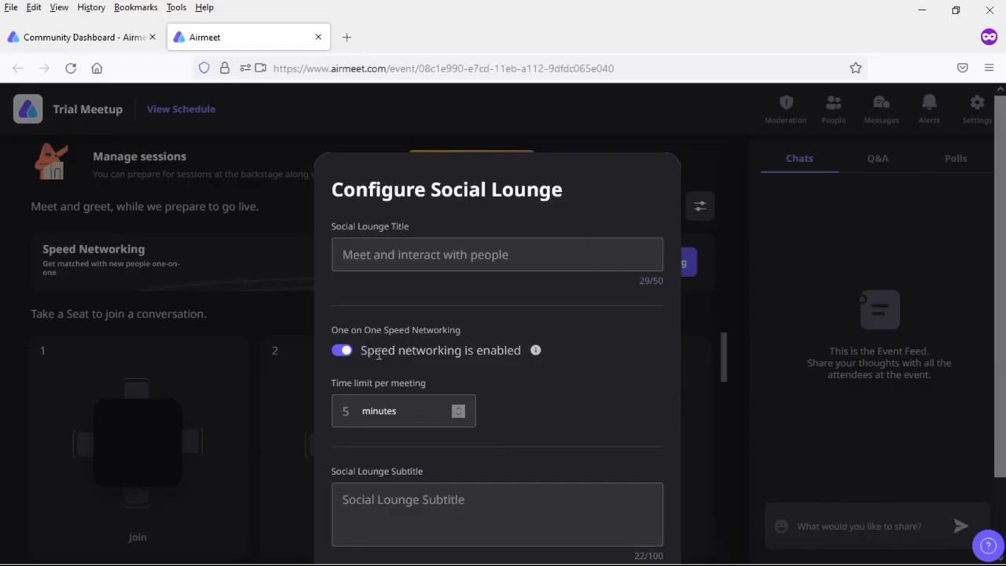
mouse_move(537, 352)
click(722, 160)
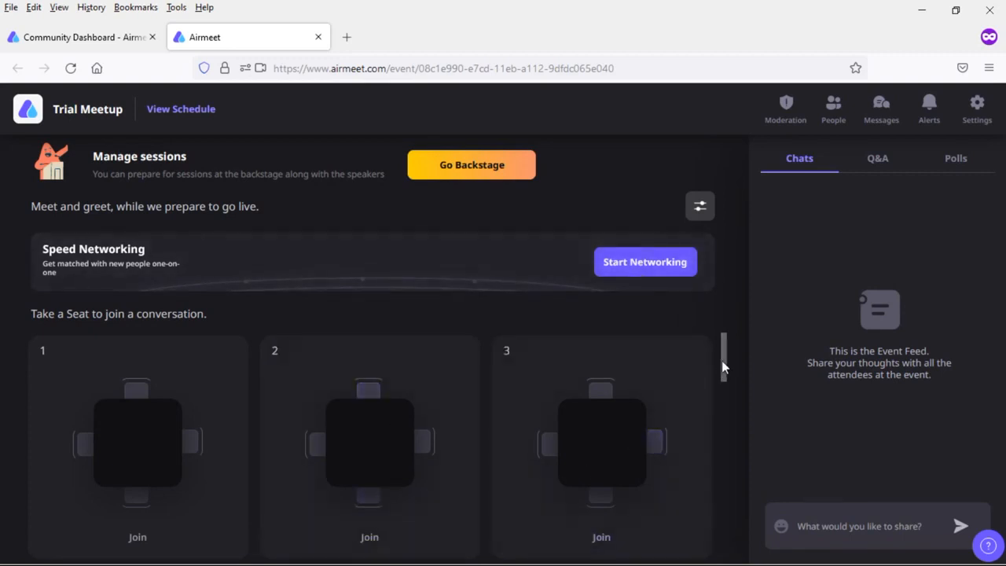
drag(725, 354, 742, 301)
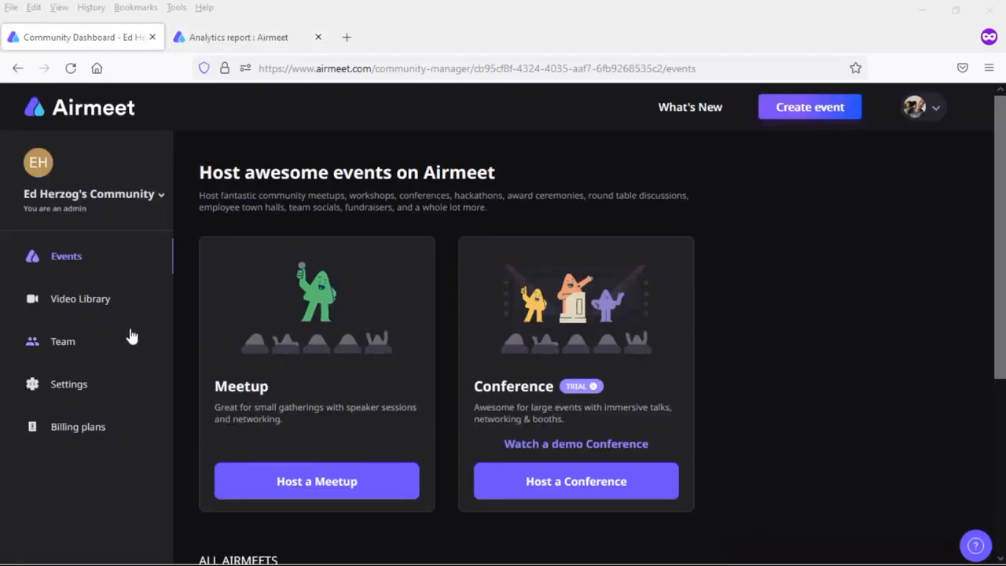
Review the community's video library and the team page with its option to invite members
click(91, 307)
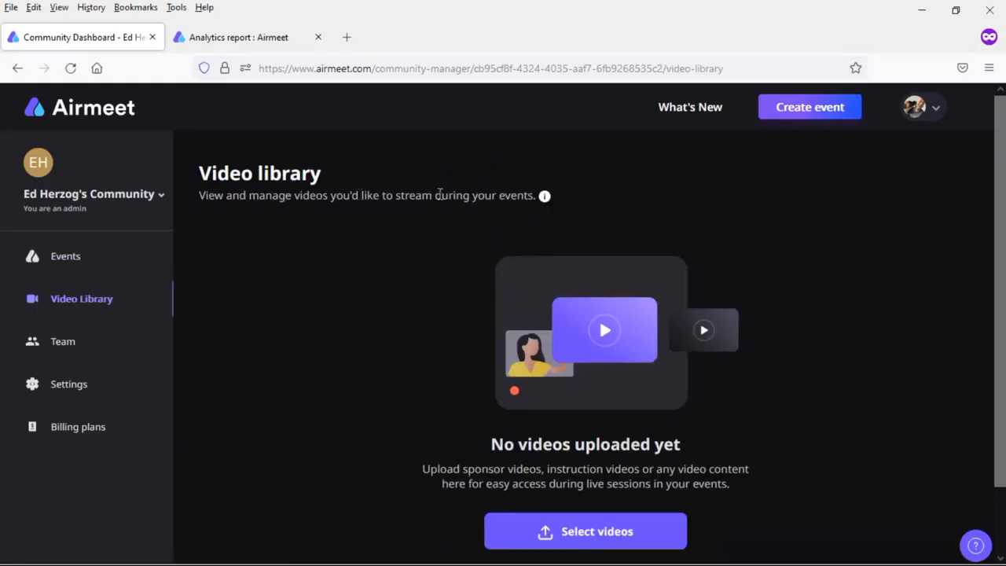
scroll(605, 409, down, 2)
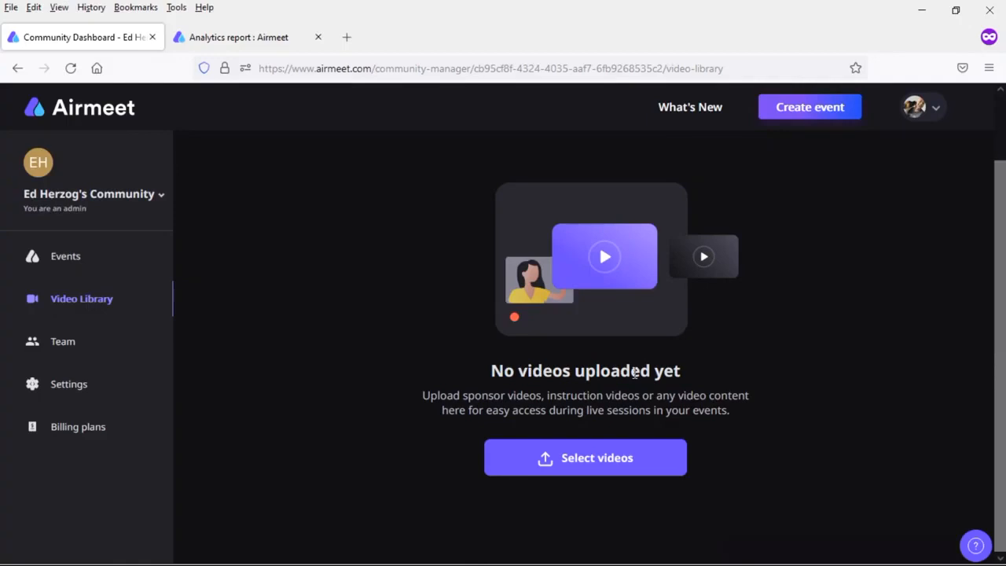
click(91, 348)
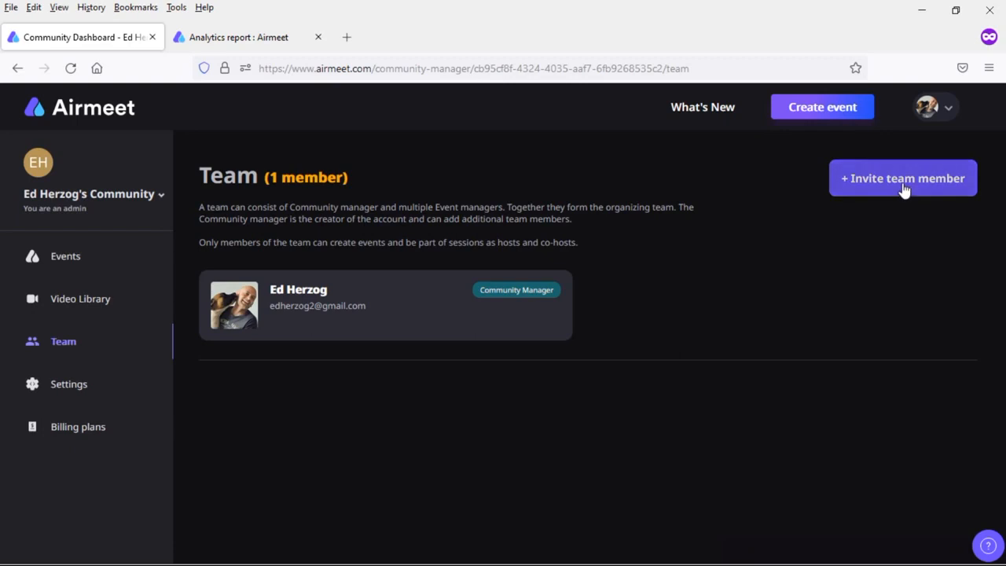
Review the community settings for integrations, live stream destinations including the Facebook options, and API access keys
click(76, 389)
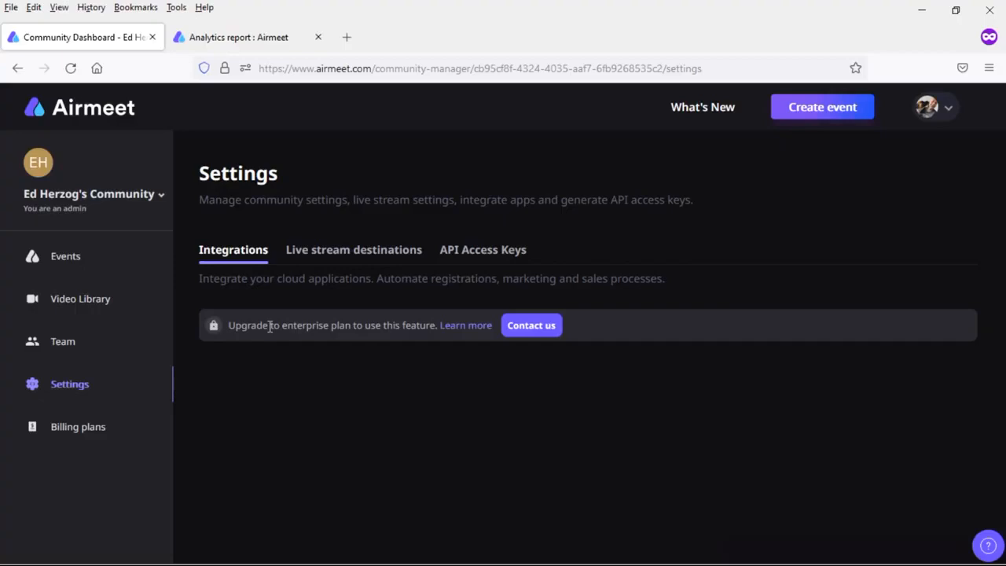
click(360, 257)
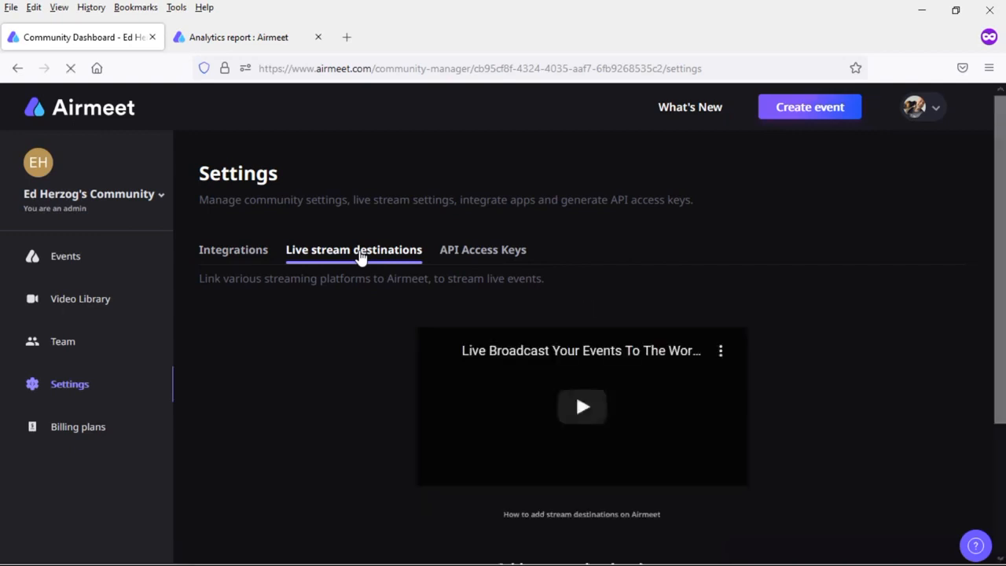
scroll(582, 354, down, 3)
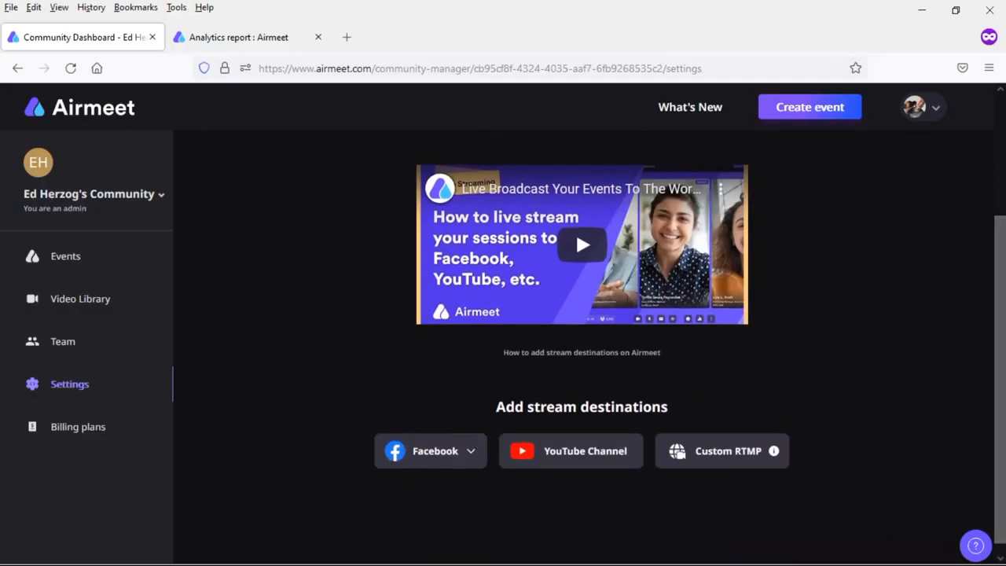
click(471, 461)
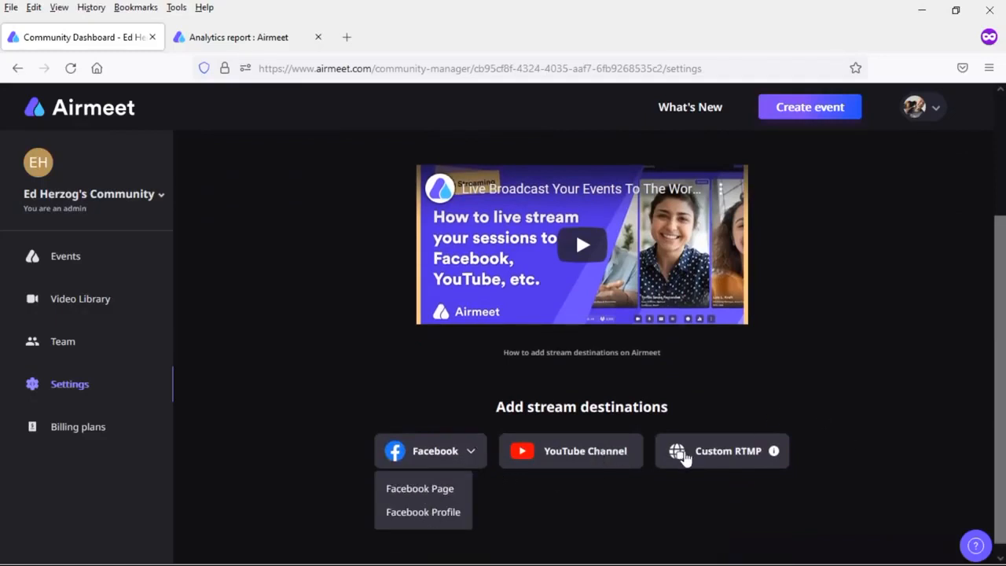
drag(1000, 419, 1000, 290)
click(473, 251)
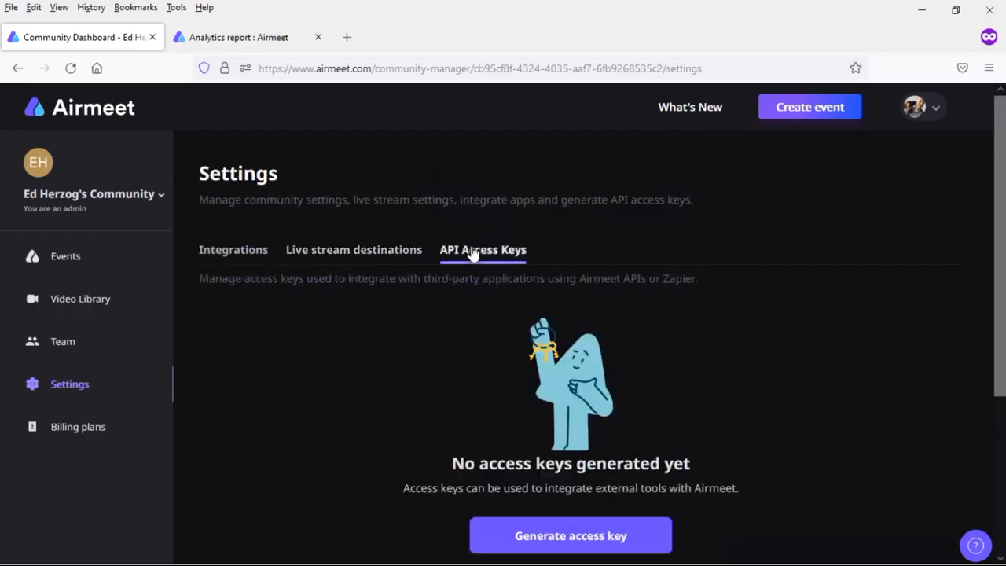